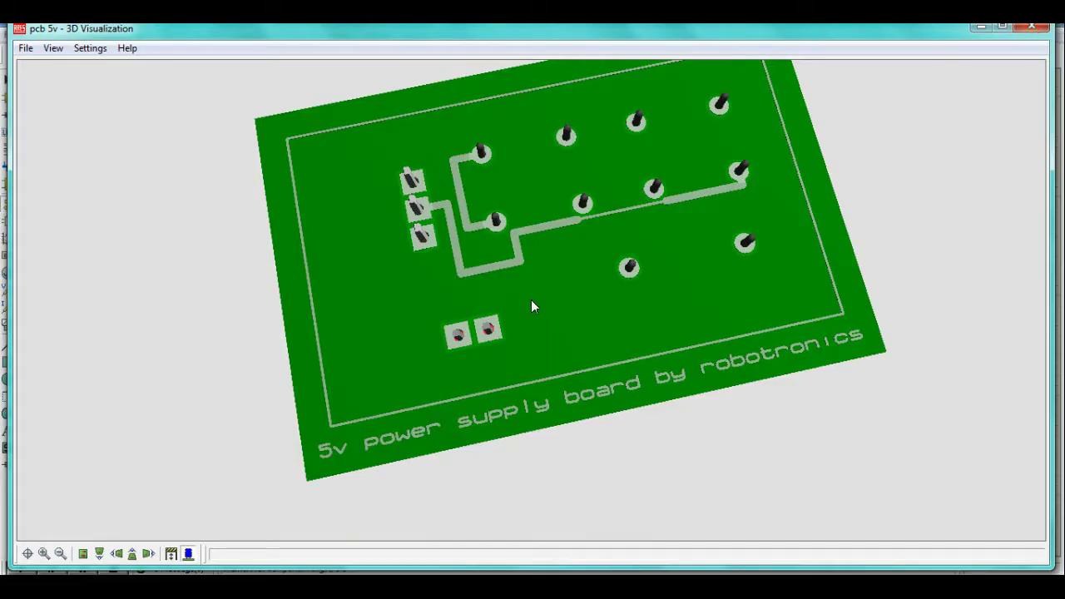
Orbit and zoom the 3D board view to inspect it from top-down and side angles.
{"action": "middle_click", "coordinate": [531, 299]}
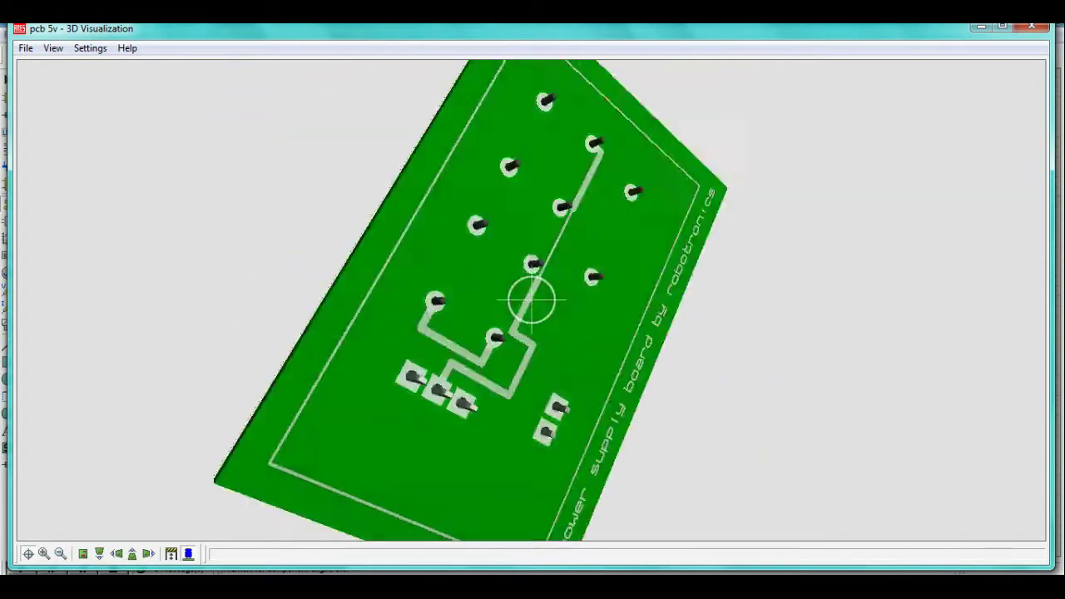
{"action": "middle_click", "coordinate": [531, 299]}
{"action": "left_click", "coordinate": [58, 555]}
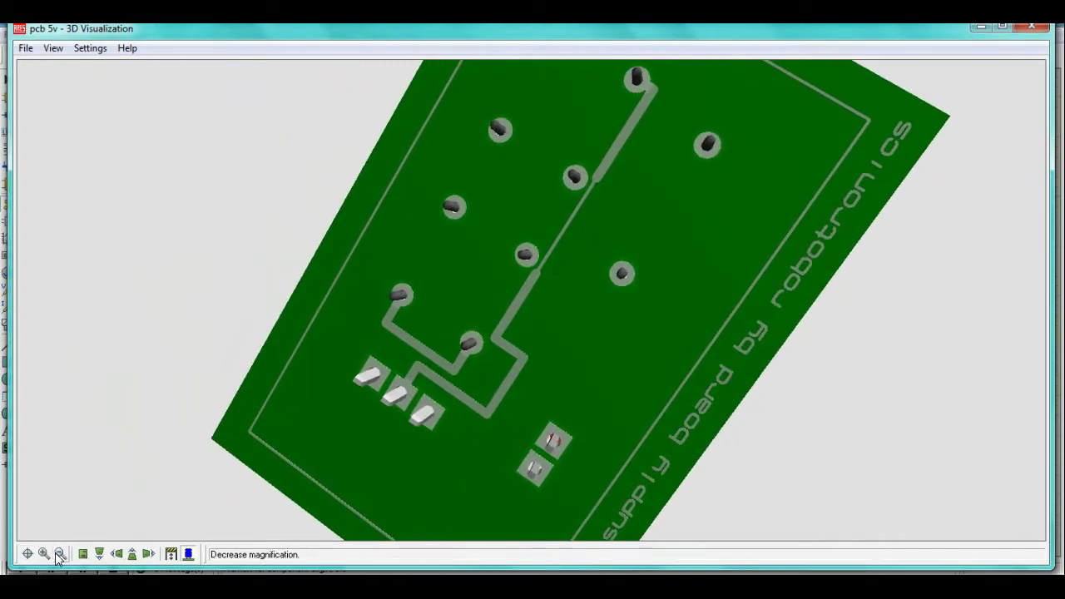
{"action": "middle_click", "coordinate": [531, 299]}
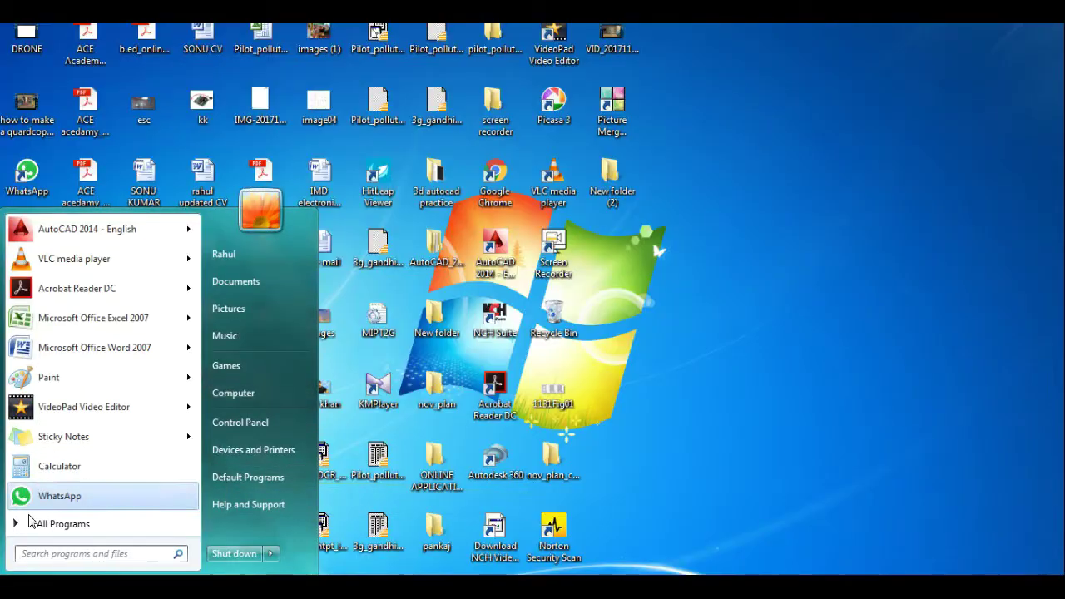
Launch ISIS from the Proteus 7 Professional program group in the Start menu.
{"action": "left_click", "coordinate": [29, 520]}
{"action": "scroll", "coordinate": [67, 379], "scroll_direction": "down", "scroll_amount": 5}
{"action": "left_click", "coordinate": [66, 386]}
{"action": "left_click", "coordinate": [67, 355]}
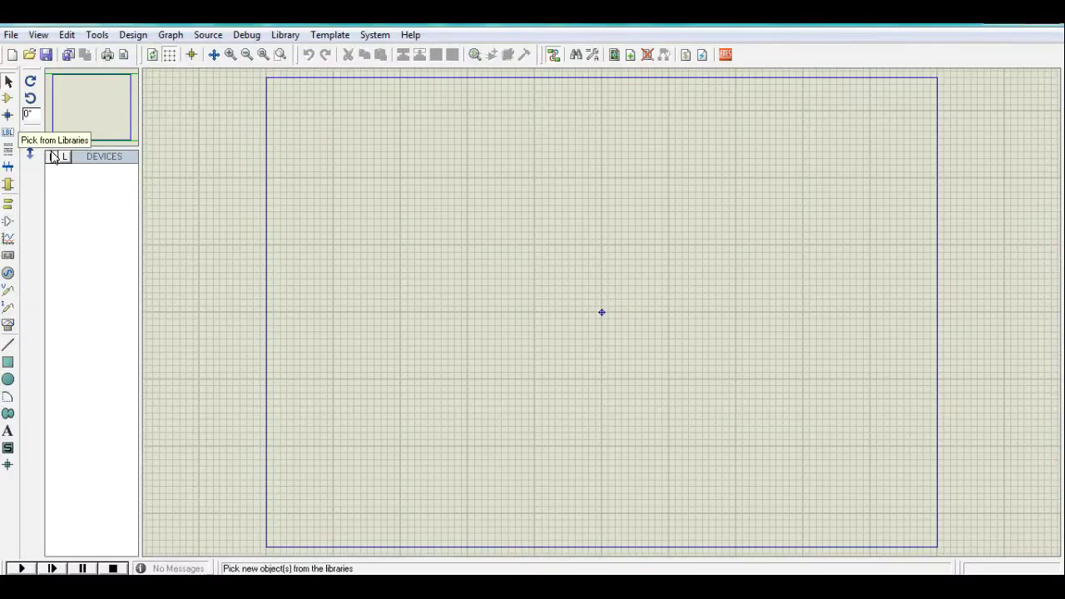
Pick the 7805 regulator and the ASIMMDLS CAPACITOR into the device list.
{"action": "left_click", "coordinate": [50, 156]}
{"action": "type", "text": "805"}
{"action": "left_click", "coordinate": [454, 136]}
{"action": "left_click", "coordinate": [896, 538]}
{"action": "left_click", "coordinate": [55, 158]}
{"action": "type", "text": "capacitor"}
{"action": "left_click", "coordinate": [420, 143]}
{"action": "left_click", "coordinate": [911, 535]}
Add the RES resistor and the generic DIODE to the device list.
{"action": "left_click", "coordinate": [50, 158]}
{"action": "type", "text": "res"}
{"action": "left_click", "coordinate": [405, 138]}
{"action": "left_click", "coordinate": [913, 534]}
{"action": "left_click", "coordinate": [51, 157]}
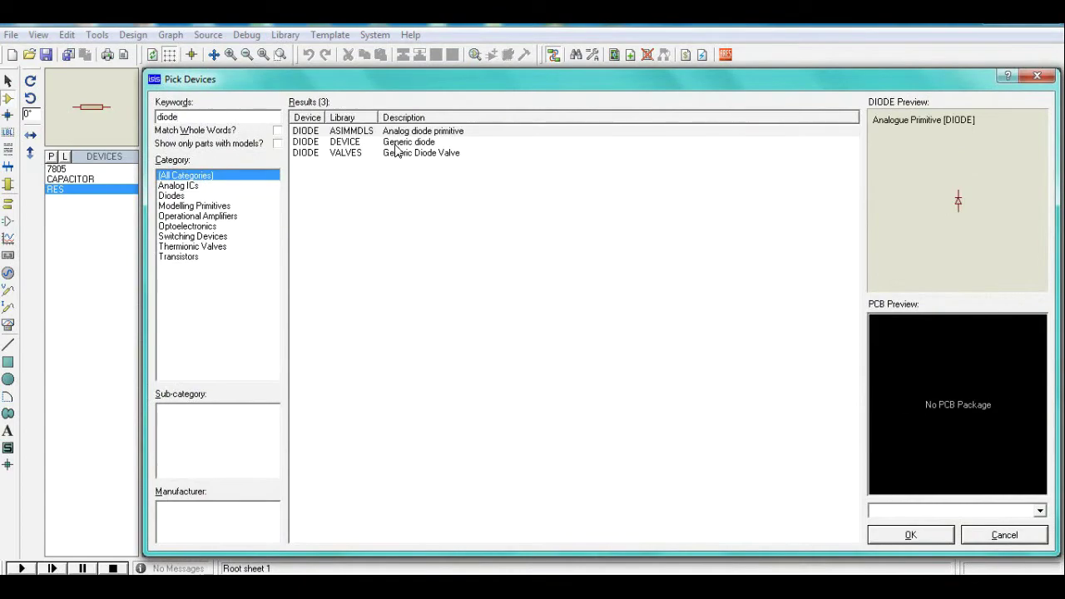
{"action": "left_click", "coordinate": [397, 142]}
{"action": "left_click", "coordinate": [911, 535]}
Add LED-RED and the VSINE sine source to the device list.
{"action": "left_click", "coordinate": [52, 158]}
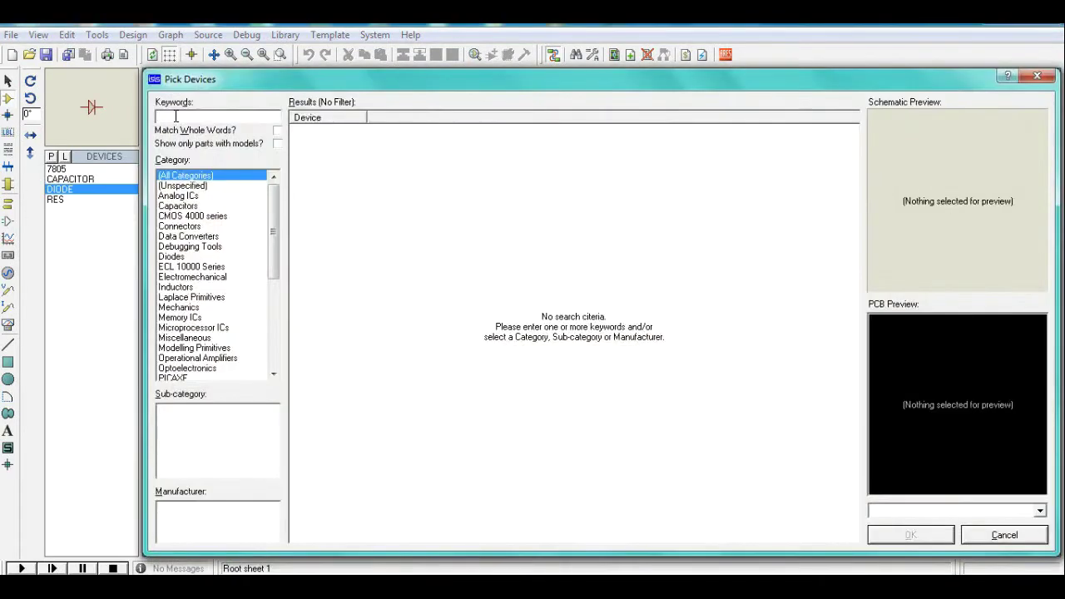
{"action": "type", "text": "led red"}
{"action": "left_click", "coordinate": [433, 207]}
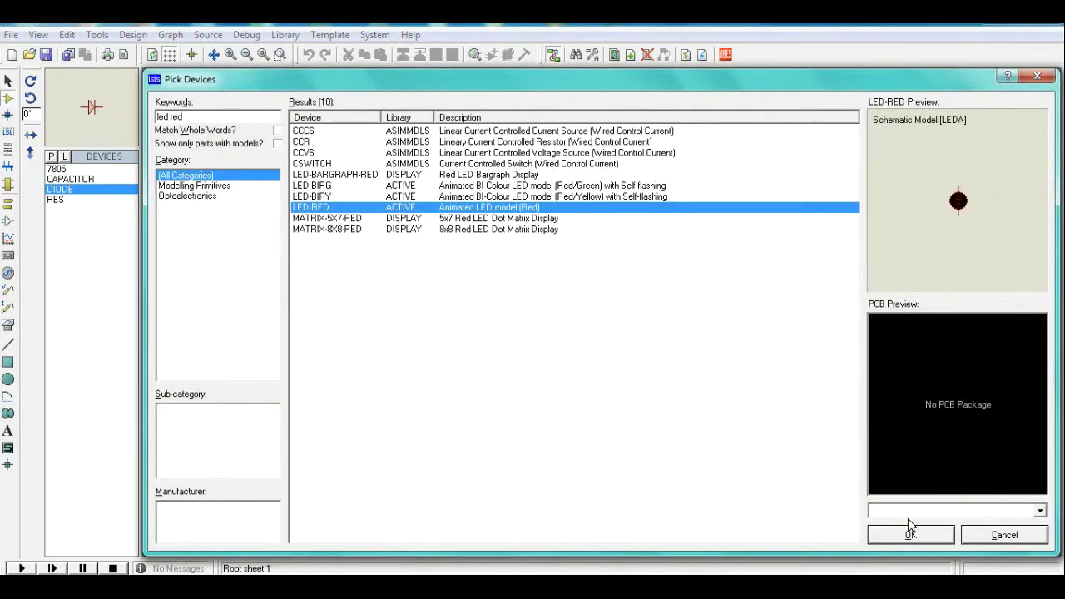
{"action": "double_click", "coordinate": [433, 208]}
{"action": "left_click", "coordinate": [52, 158]}
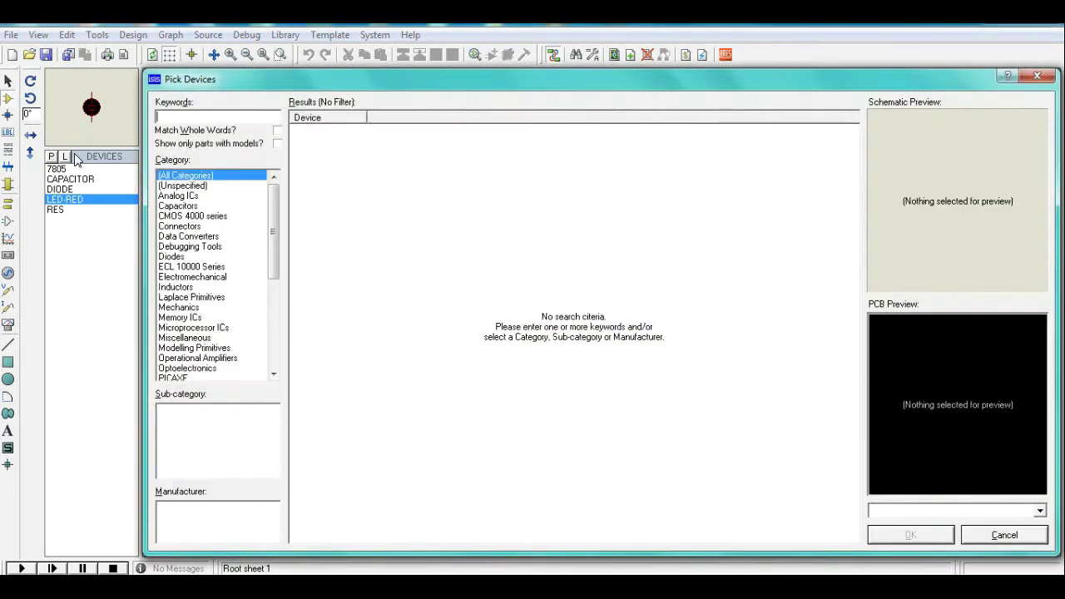
{"action": "left_click", "coordinate": [216, 114]}
{"action": "type", "text": "Vsine"}
{"action": "left_click", "coordinate": [346, 135]}
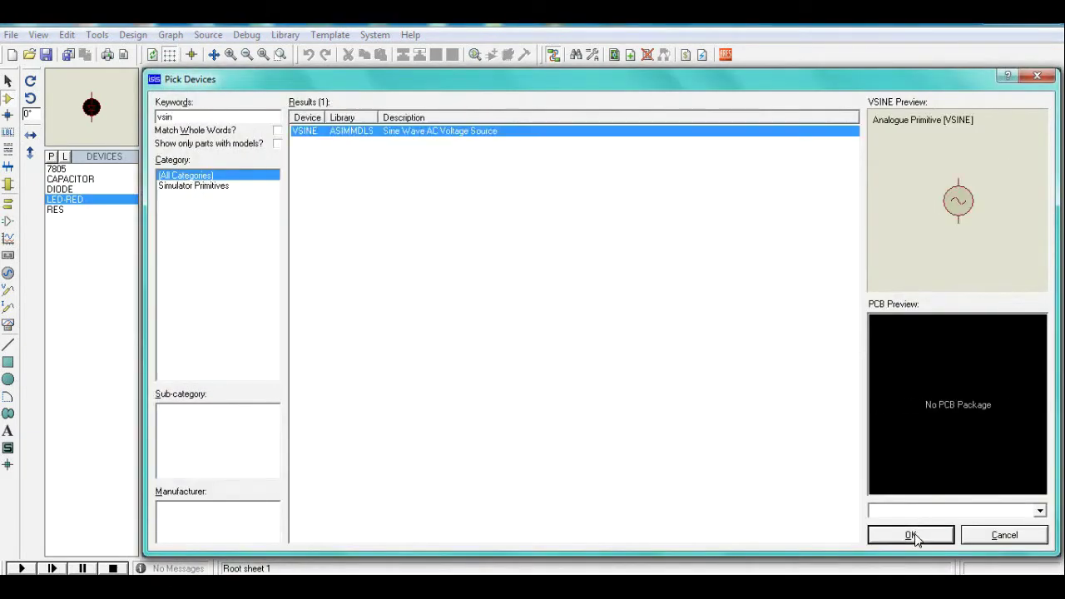
{"action": "left_click", "coordinate": [915, 535]}
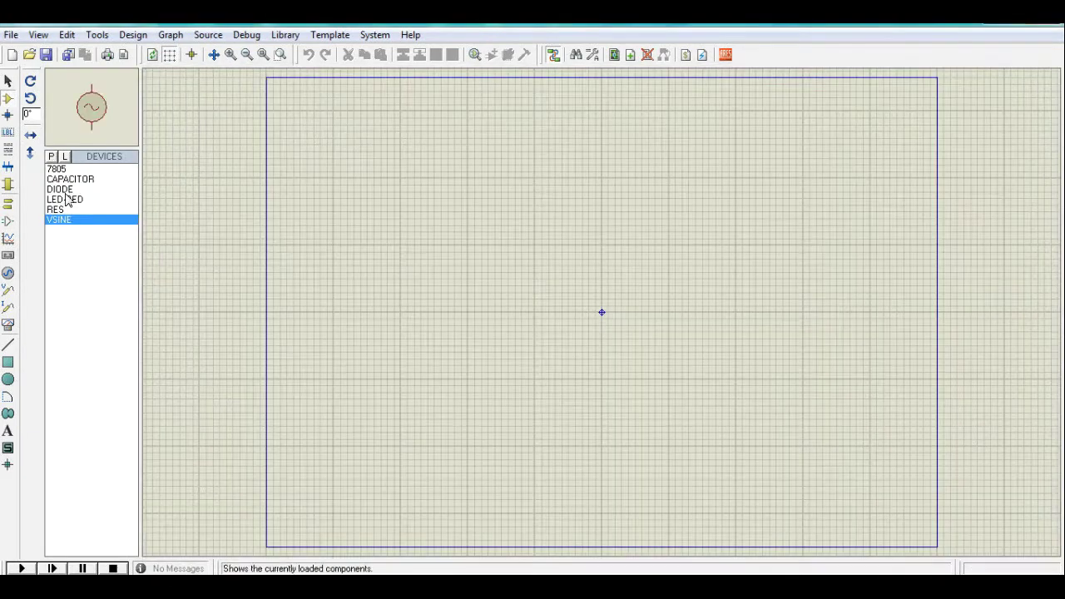
Place the VSINE source V1 with amplitude 220 and frequency 50.
{"action": "left_click", "coordinate": [396, 225]}
{"action": "left_click", "coordinate": [400, 232]}
{"action": "double_click", "coordinate": [401, 231]}
{"action": "double_click", "coordinate": [480, 230]}
{"action": "type", "text": "220"}
{"action": "double_click", "coordinate": [507, 255]}
{"action": "type", "text": "50"}
{"action": "left_click", "coordinate": [688, 176]}
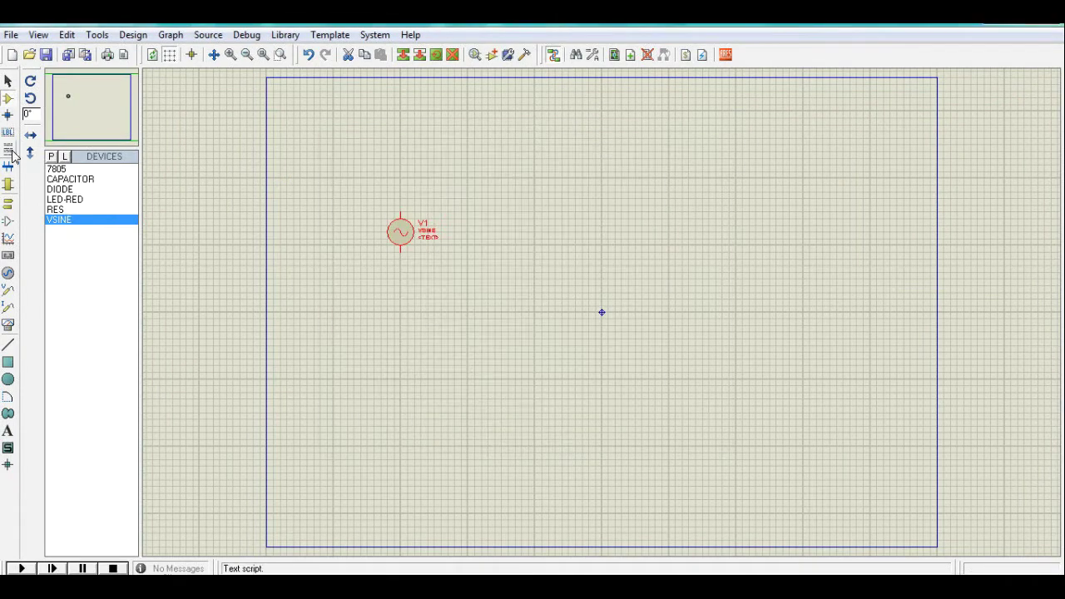
Place four diodes D1–D4 in a bridge arrangement right of the source.
{"action": "left_click", "coordinate": [59, 189]}
{"action": "left_click", "coordinate": [511, 191]}
{"action": "left_click", "coordinate": [512, 191]}
{"action": "left_click", "coordinate": [579, 190]}
{"action": "left_click", "coordinate": [566, 192]}
{"action": "left_click", "coordinate": [512, 231]}
{"action": "left_click", "coordinate": [512, 233]}
{"action": "left_click", "coordinate": [573, 232]}
{"action": "left_click", "coordinate": [572, 233]}
{"action": "left_click", "coordinate": [231, 55]}
{"action": "left_click", "coordinate": [98, 109]}
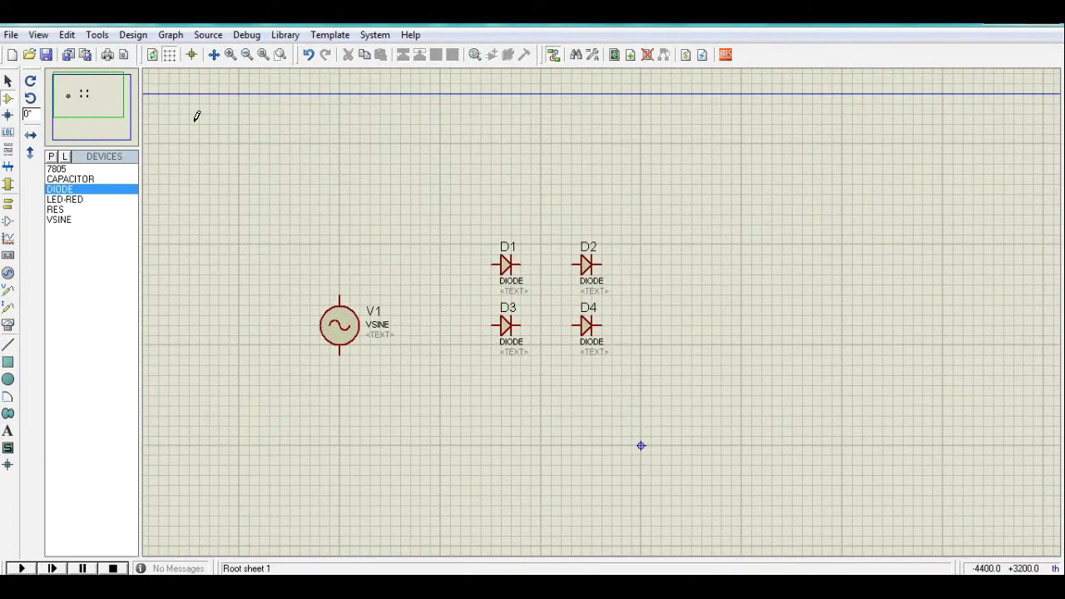
Wire D1–D4 into a bridge and connect V1's top and bottom pins to its junctions.
{"action": "left_click", "coordinate": [521, 265]}
{"action": "left_click", "coordinate": [572, 326]}
{"action": "left_click", "coordinate": [521, 325]}
{"action": "left_click", "coordinate": [600, 265]}
{"action": "left_click", "coordinate": [601, 325]}
{"action": "left_click", "coordinate": [491, 264]}
{"action": "left_click", "coordinate": [492, 325]}
{"action": "left_click", "coordinate": [339, 297]}
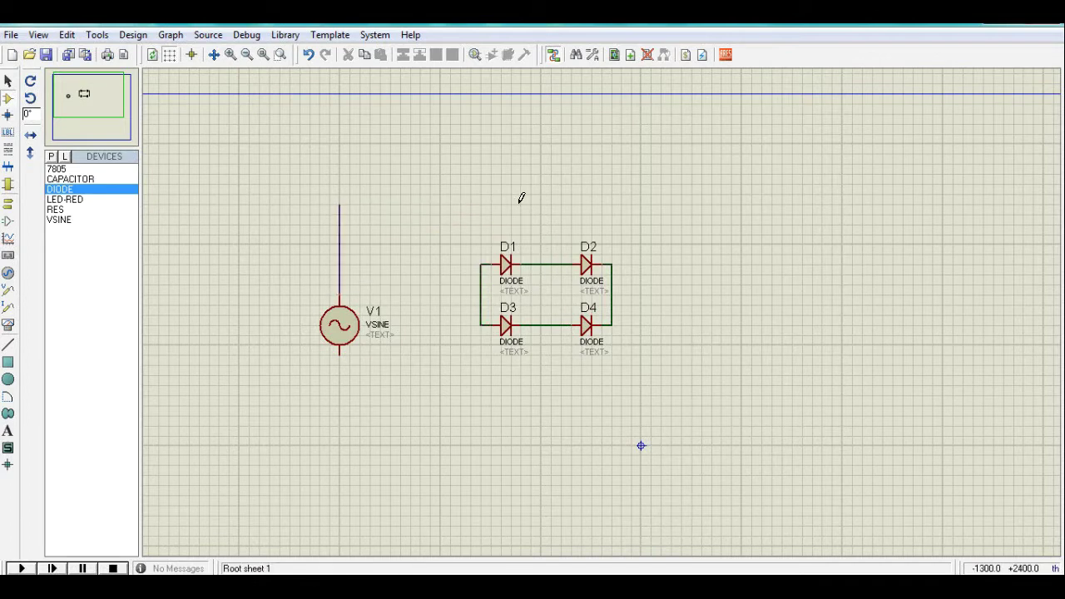
{"action": "left_click", "coordinate": [541, 265]}
{"action": "left_click", "coordinate": [340, 354]}
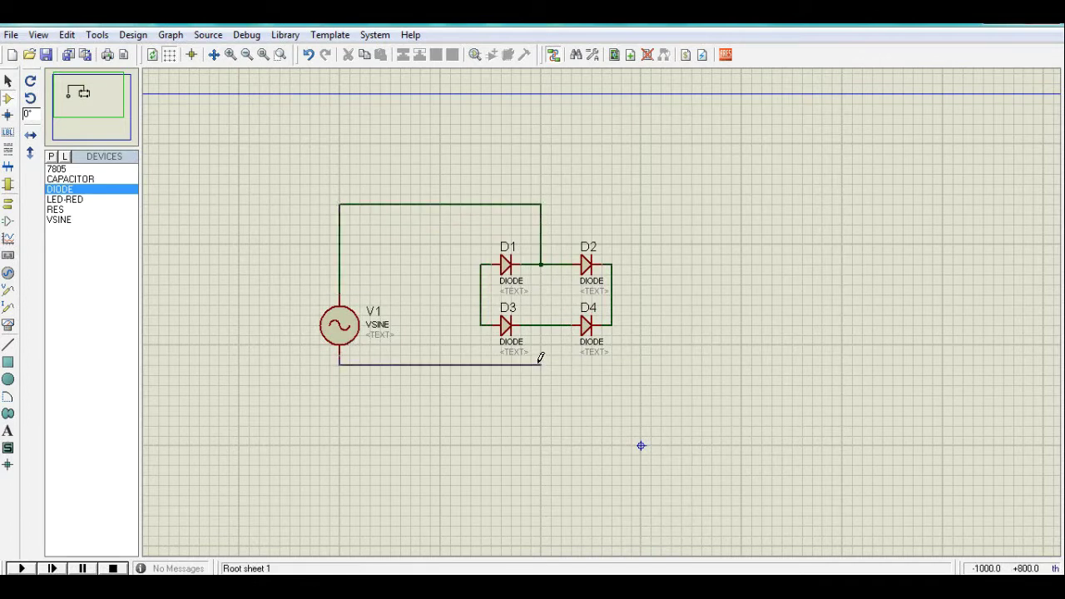
{"action": "left_click", "coordinate": [541, 325]}
{"action": "left_click", "coordinate": [56, 168]}
{"action": "left_click", "coordinate": [762, 271]}
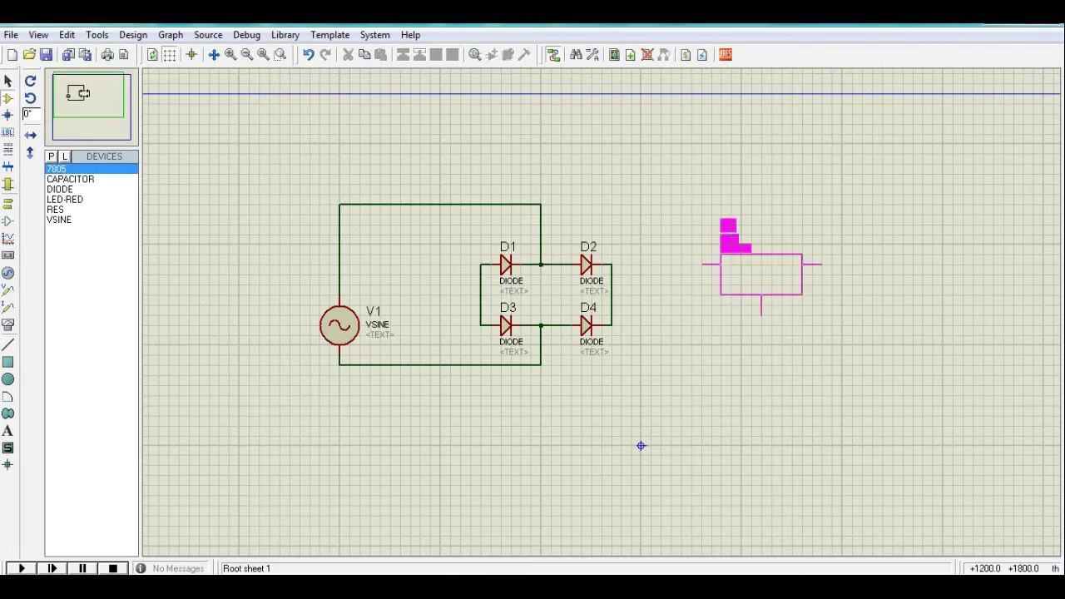
Place regulator U1 after the bridge, wire its input, and place LED D5 to its right.
{"action": "left_click", "coordinate": [755, 231]}
{"action": "left_click", "coordinate": [613, 294]}
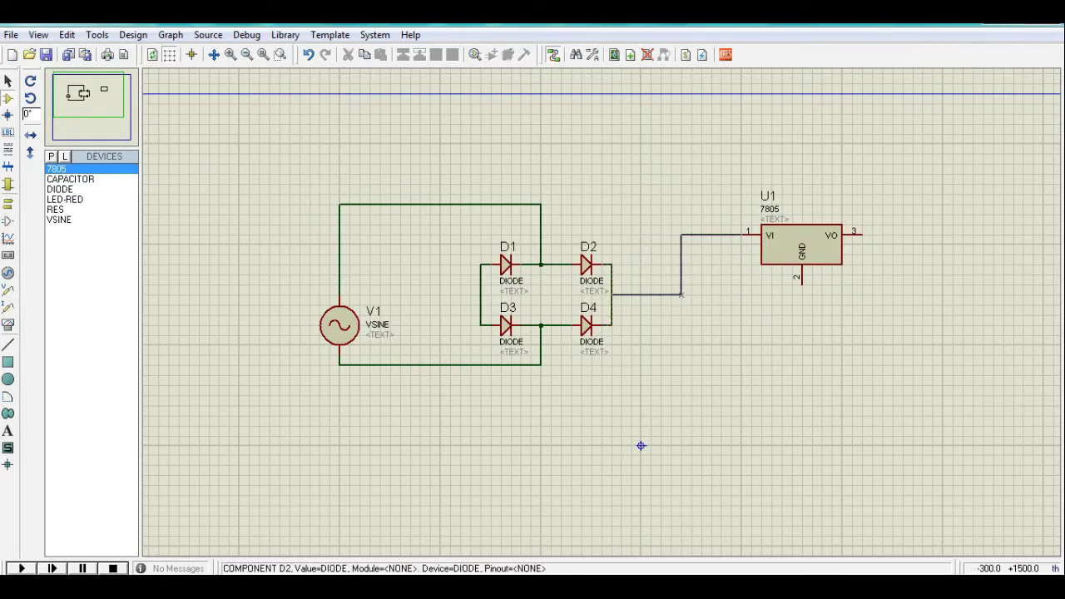
{"action": "left_click", "coordinate": [64, 200]}
{"action": "left_click", "coordinate": [936, 312]}
{"action": "left_click", "coordinate": [933, 305]}
Place resistor R1 at U1's output and wire it to the LED's top pin.
{"action": "left_click", "coordinate": [55, 210]}
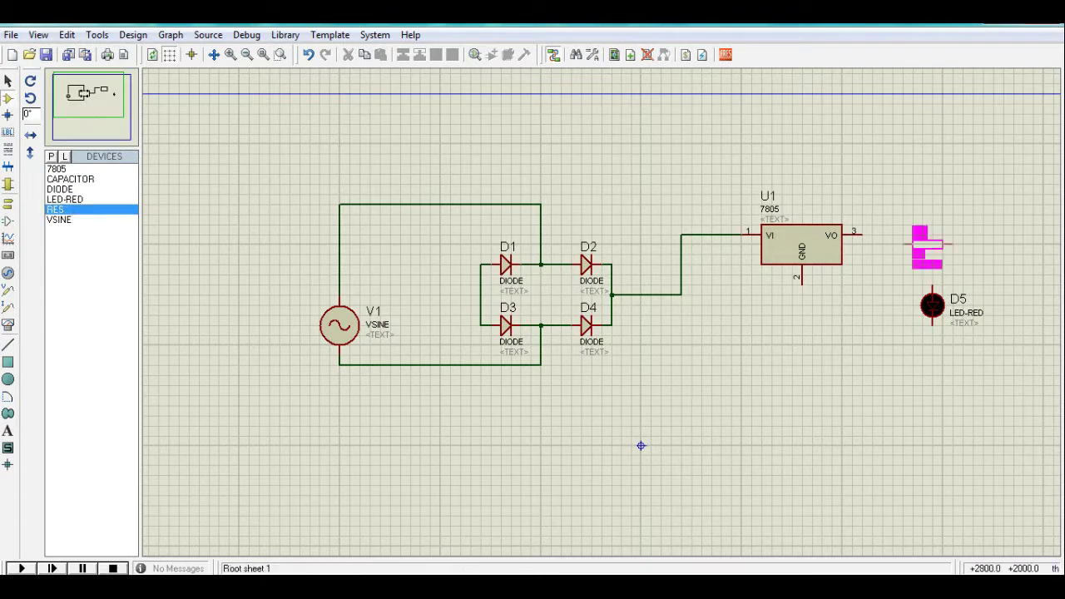
{"action": "left_click", "coordinate": [917, 234]}
{"action": "left_click", "coordinate": [950, 234]}
{"action": "left_click", "coordinate": [931, 285]}
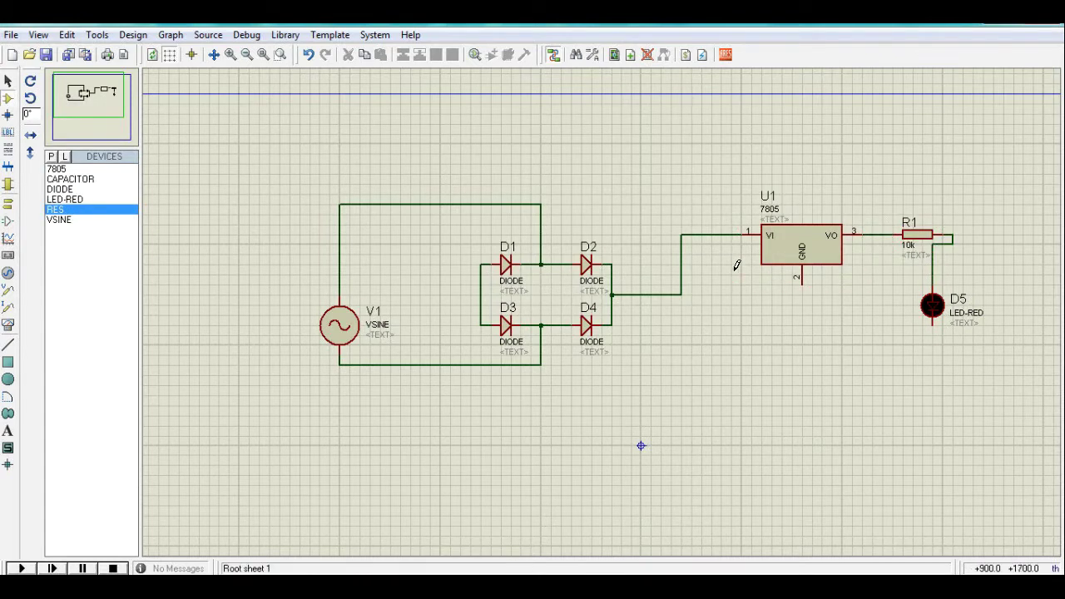
Place capacitor C1 below U1's input and wire it to the LED bottom and U1 input.
{"action": "left_click", "coordinate": [79, 178]}
{"action": "left_click", "coordinate": [729, 304]}
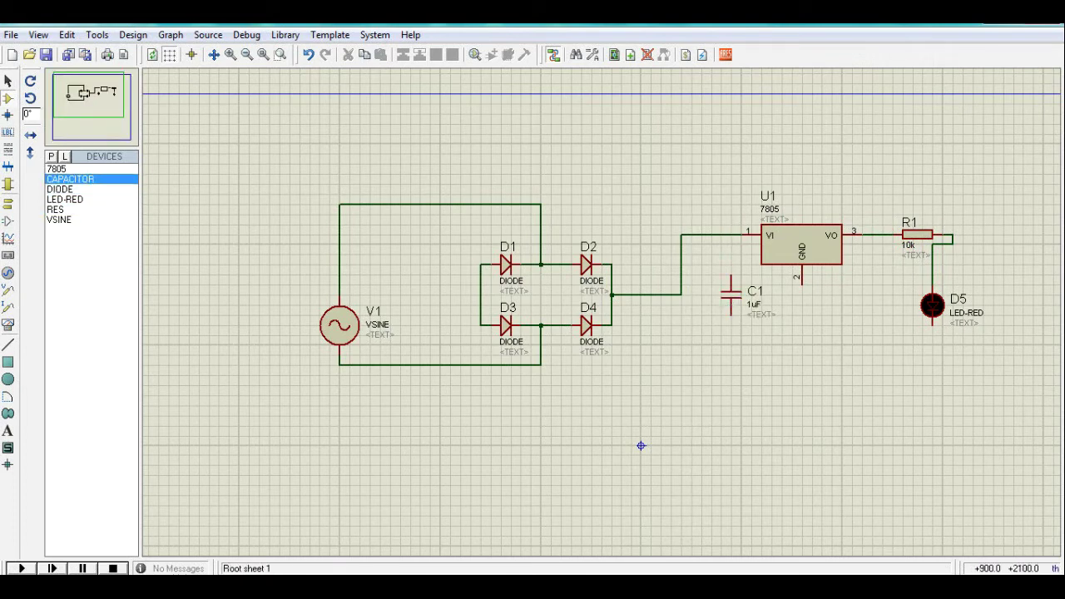
{"action": "left_click", "coordinate": [932, 324]}
{"action": "left_click", "coordinate": [731, 315]}
{"action": "left_click", "coordinate": [730, 276]}
{"action": "left_click", "coordinate": [731, 235]}
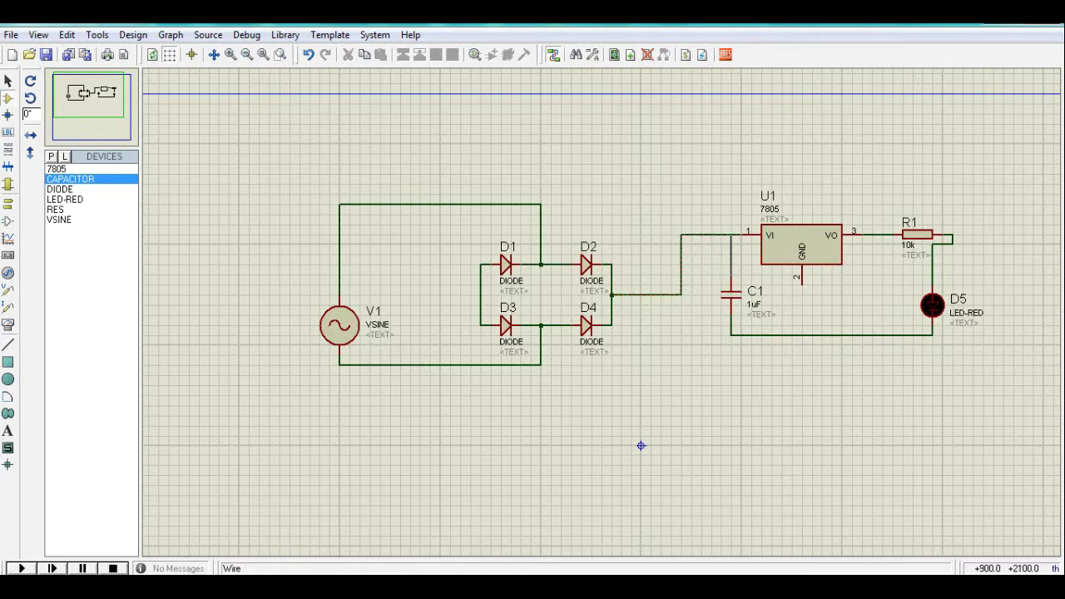
Wire U1's ground pin to the bottom rail and run a return wire to the D1–D3 node.
{"action": "left_click", "coordinate": [801, 283]}
{"action": "left_click", "coordinate": [802, 336]}
{"action": "left_click", "coordinate": [730, 335]}
{"action": "left_click", "coordinate": [481, 294]}
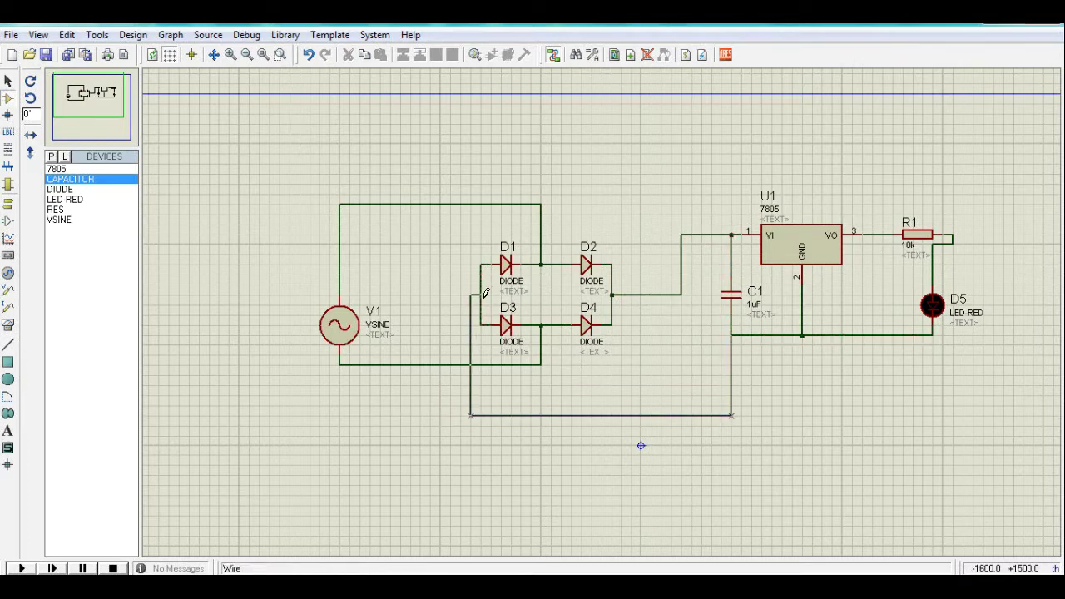
{"action": "key", "text": "t"}
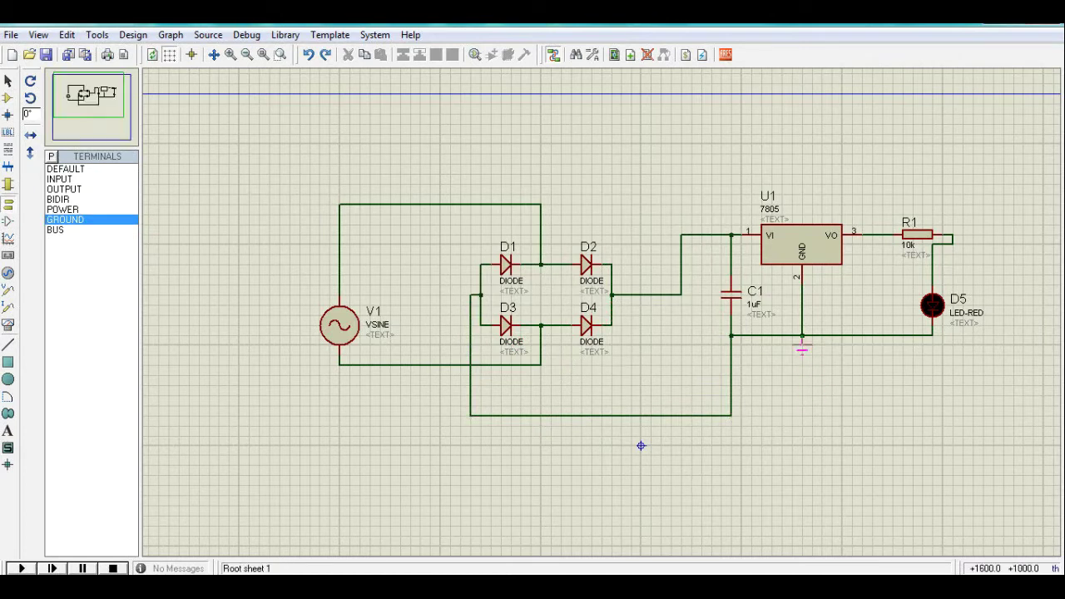
Place a ground terminal under U1 on the bottom wire.
{"action": "left_click", "coordinate": [662, 417]}
{"action": "left_click", "coordinate": [832, 341]}
{"action": "double_click", "coordinate": [755, 292]}
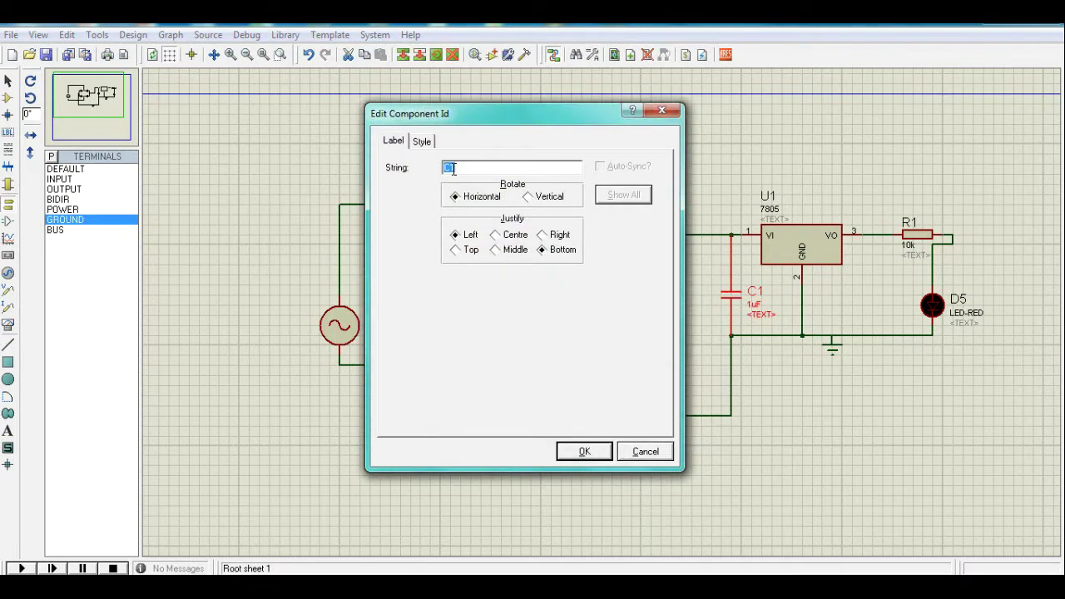
{"action": "left_click", "coordinate": [583, 452]}
Change capacitor C1's value to 470uf.
{"action": "double_click", "coordinate": [754, 305]}
{"action": "left_click", "coordinate": [422, 142]}
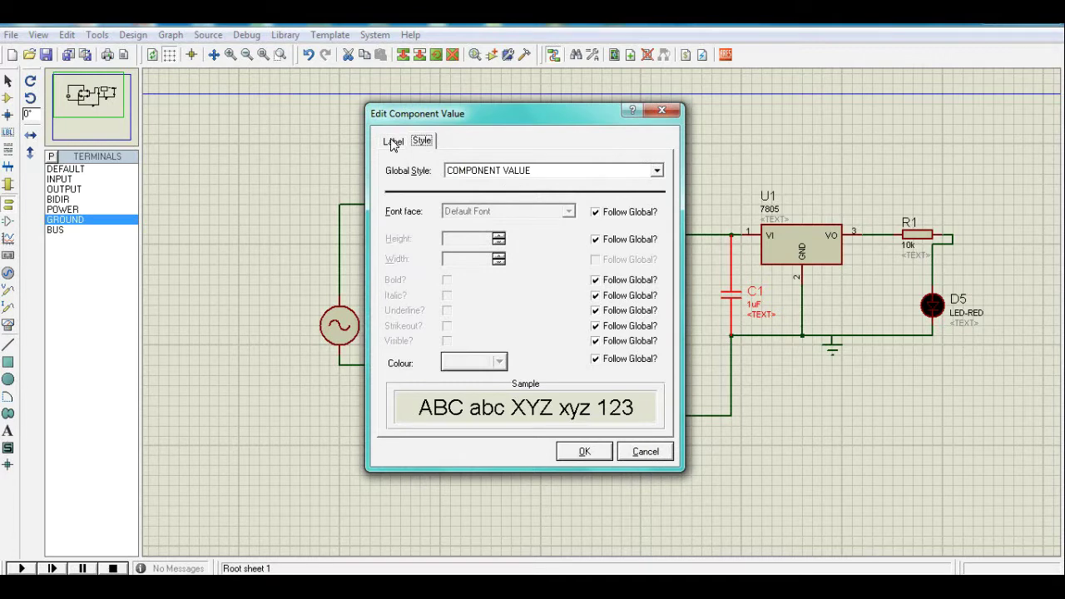
{"action": "left_click", "coordinate": [393, 142]}
{"action": "left_click", "coordinate": [481, 169]}
{"action": "key", "text": "BackSpace"}
{"action": "key", "text": "BackSpace"}
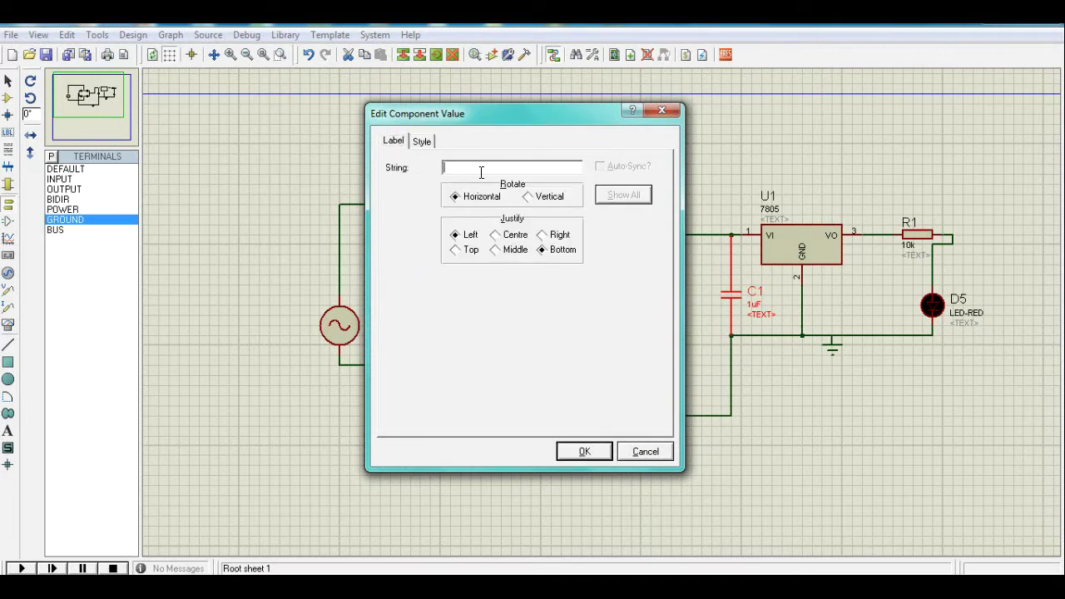
{"action": "type", "text": "470uf"}
{"action": "left_click", "coordinate": [584, 451]}
Set resistor R1's value to 220.
{"action": "double_click", "coordinate": [908, 245]}
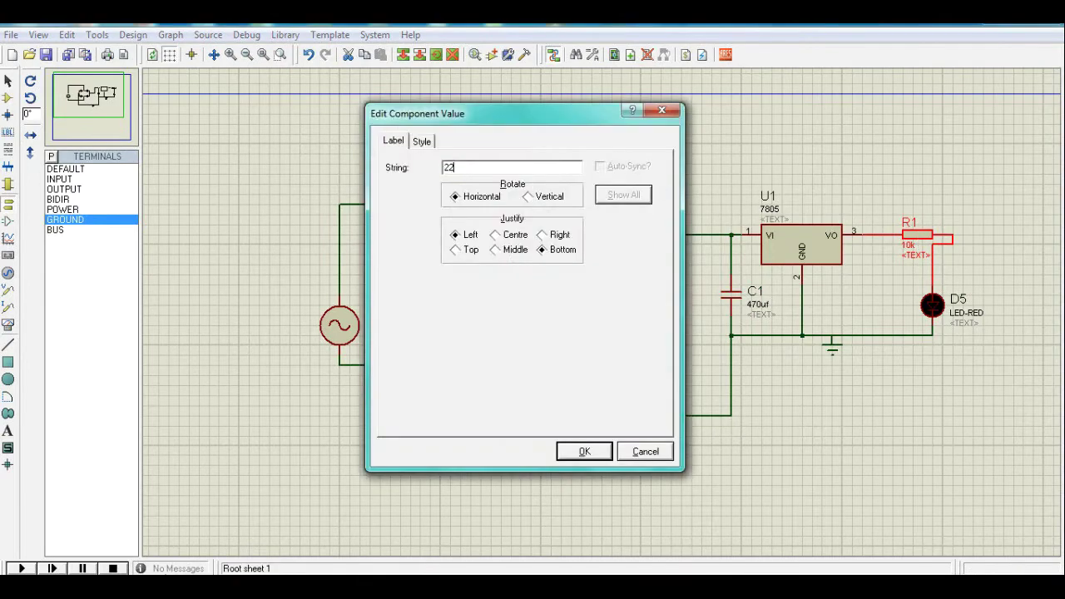
{"action": "type", "text": "20"}
{"action": "key", "text": "Return"}
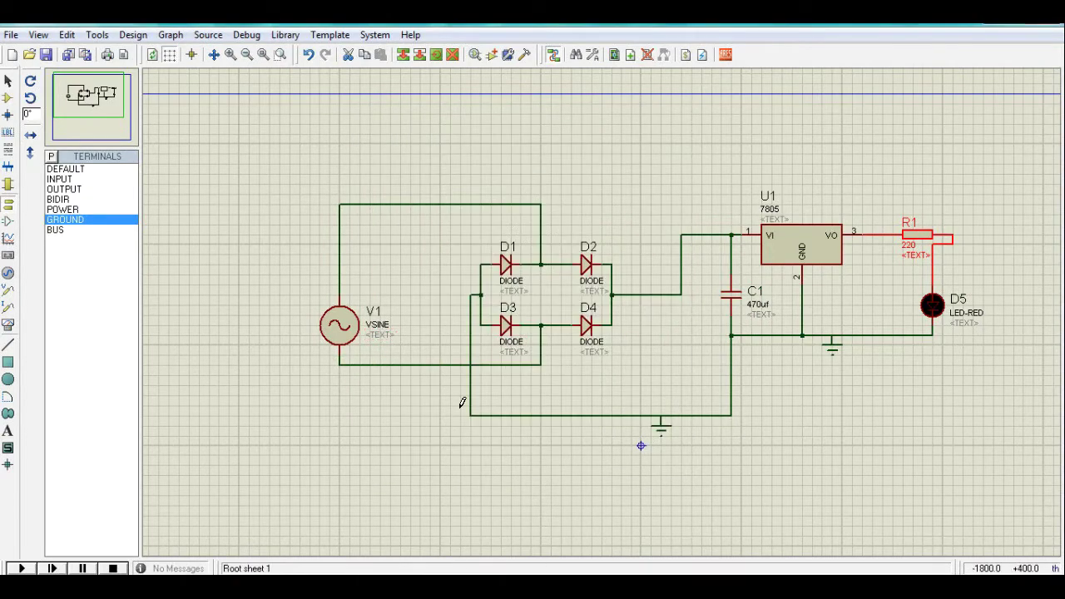
Run the simulation, dismiss the error log, and set V1's amplitude to 12.
{"action": "left_click", "coordinate": [21, 568]}
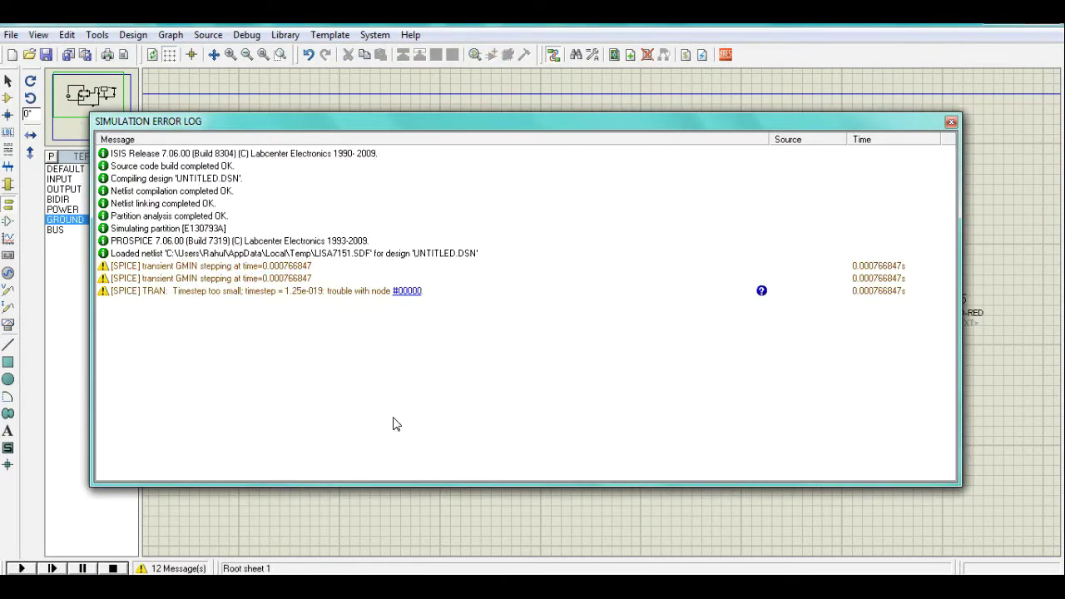
{"action": "left_click", "coordinate": [951, 124]}
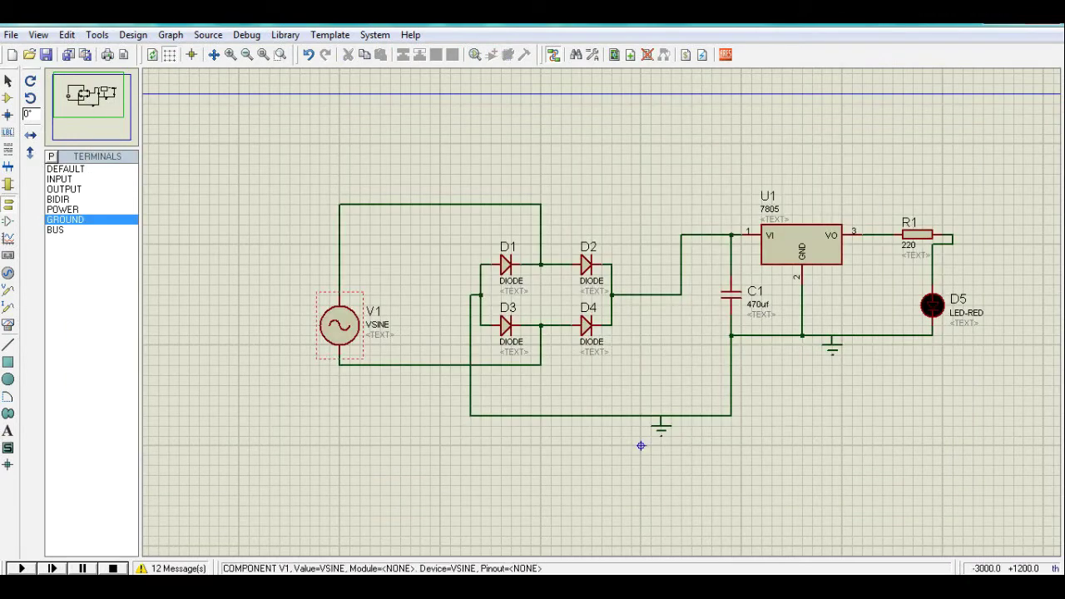
{"action": "key", "text": "ctrl+e"}
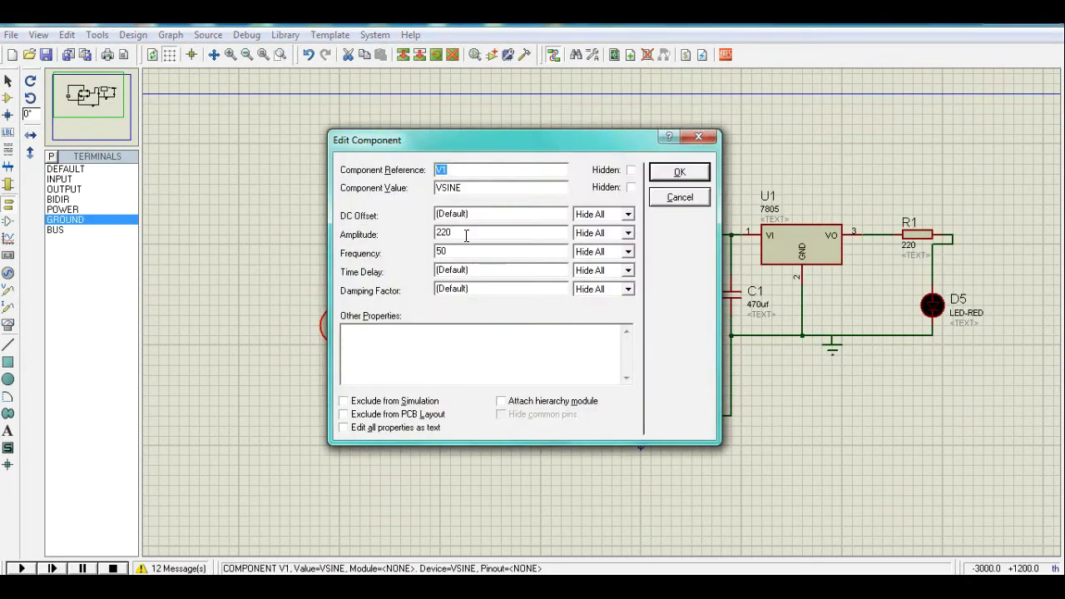
{"action": "key", "text": "Return"}
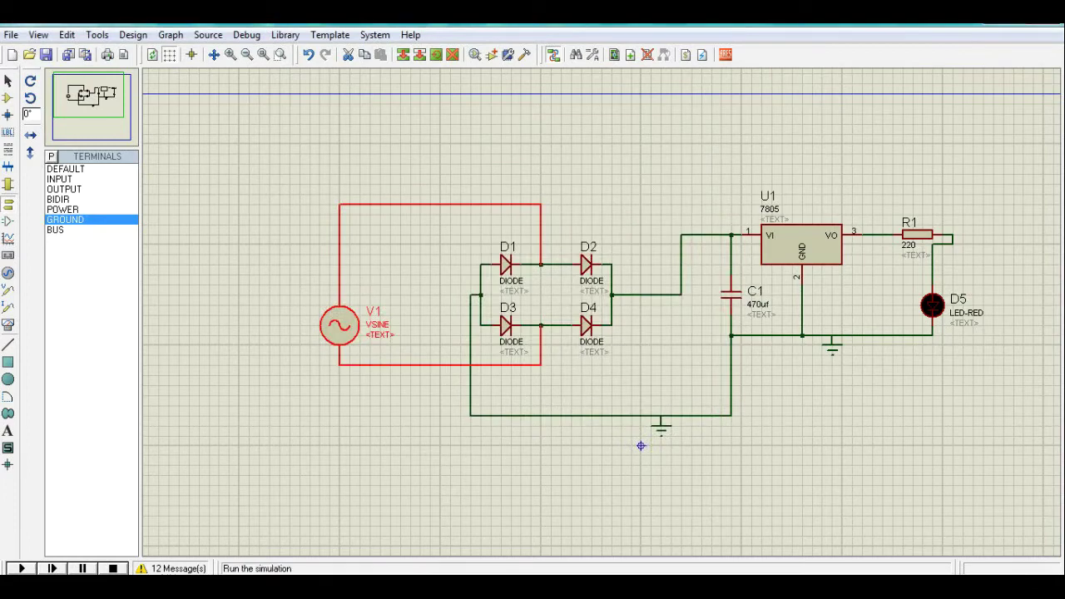
Rerun the simulation and zoom in on the regulator and lit LED D5.
{"action": "left_click", "coordinate": [29, 571]}
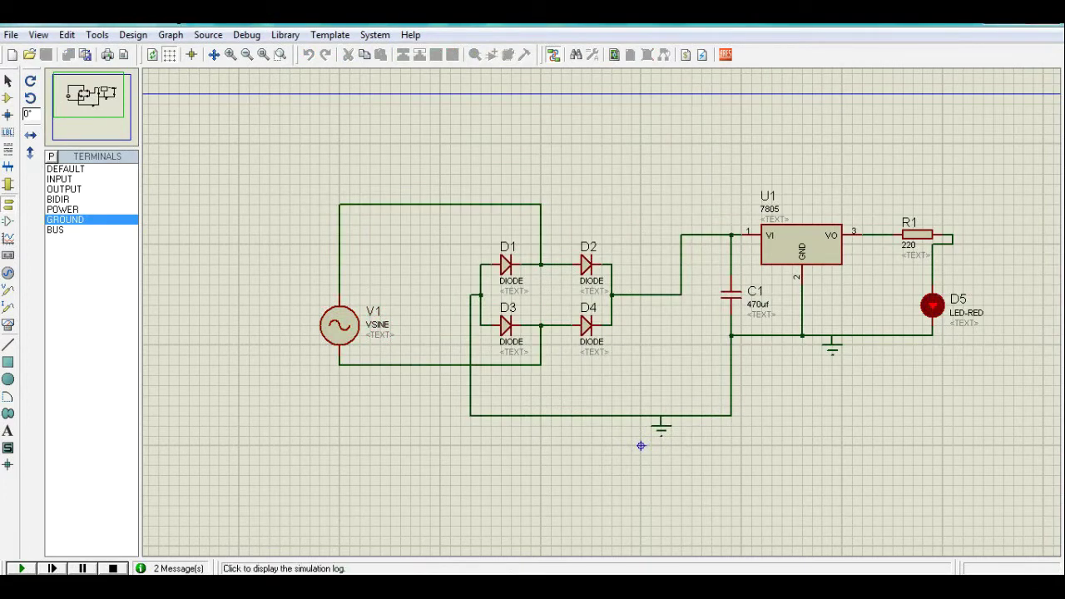
{"action": "scroll", "coordinate": [641, 446], "scroll_direction": "up", "scroll_amount": 2}
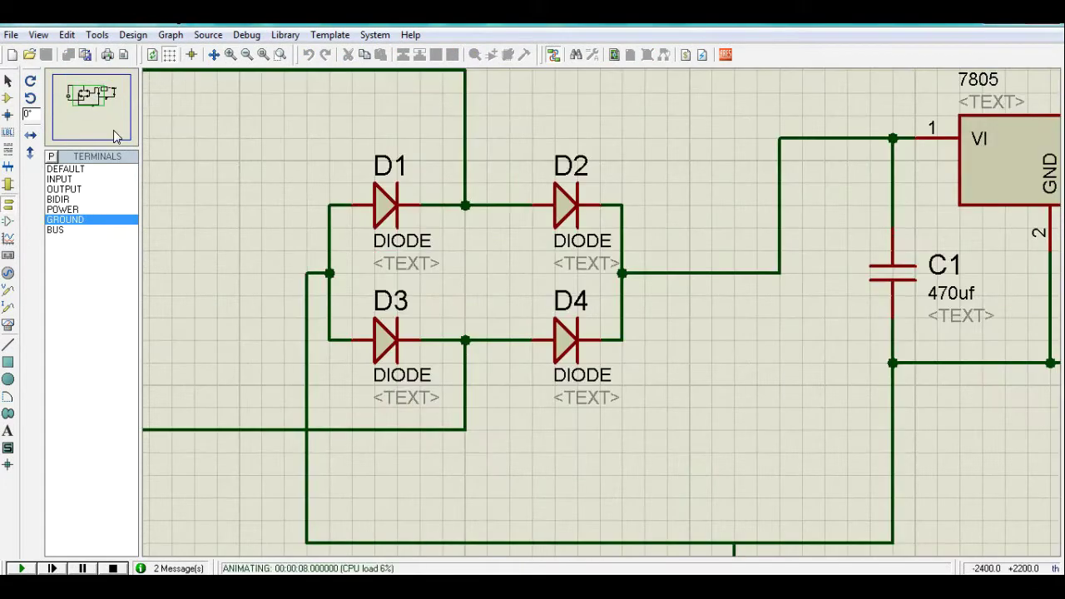
{"action": "left_click", "coordinate": [99, 95]}
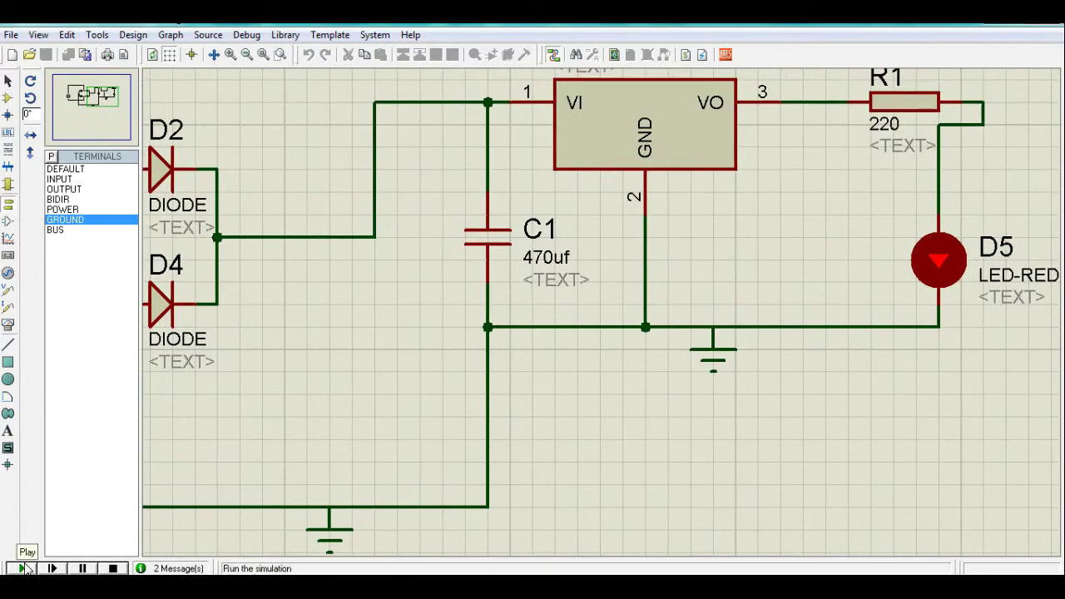
{"action": "left_click", "coordinate": [112, 568]}
{"action": "left_click", "coordinate": [21, 568]}
Stop the simulation, zoom out to the whole circuit, and dismiss the layout save prompt.
{"action": "left_click", "coordinate": [112, 569]}
{"action": "left_click", "coordinate": [247, 54]}
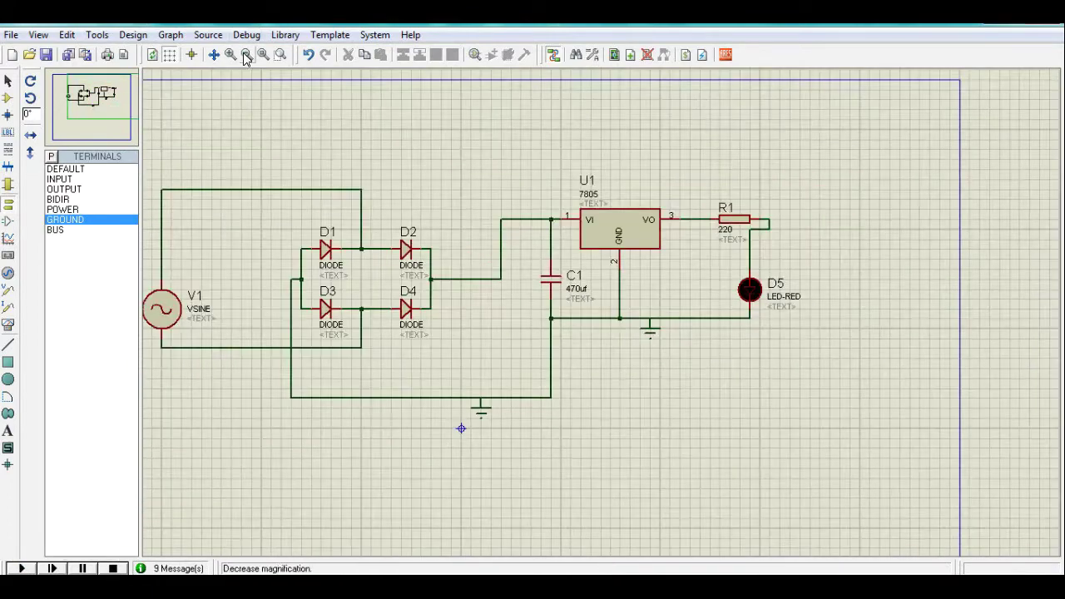
{"action": "left_click", "coordinate": [725, 55]}
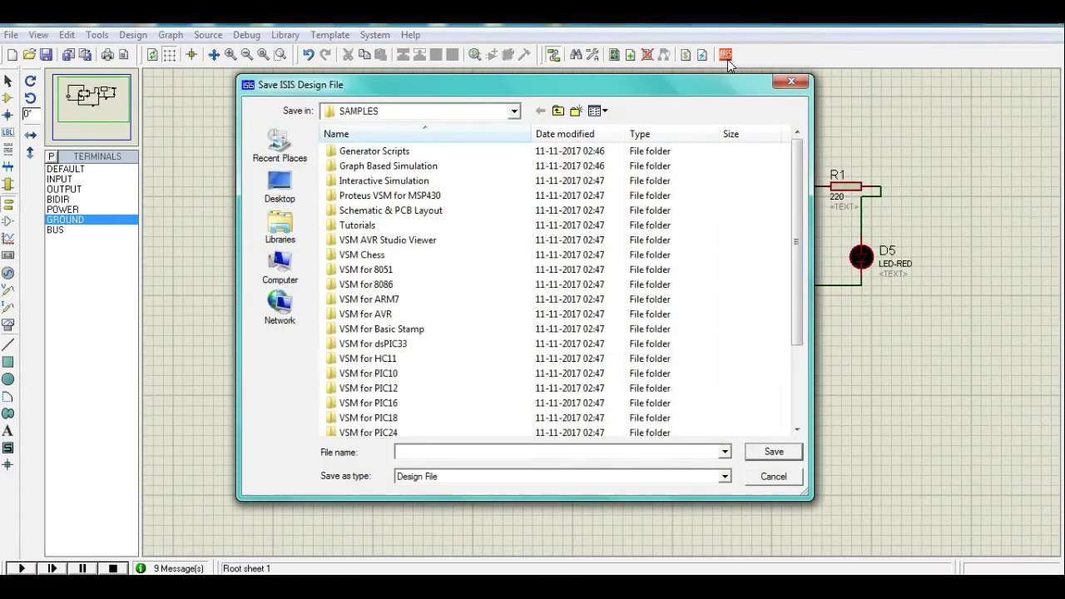
{"action": "left_click", "coordinate": [792, 81]}
Assign the LED PCB package to LED D5.
{"action": "double_click", "coordinate": [873, 263]}
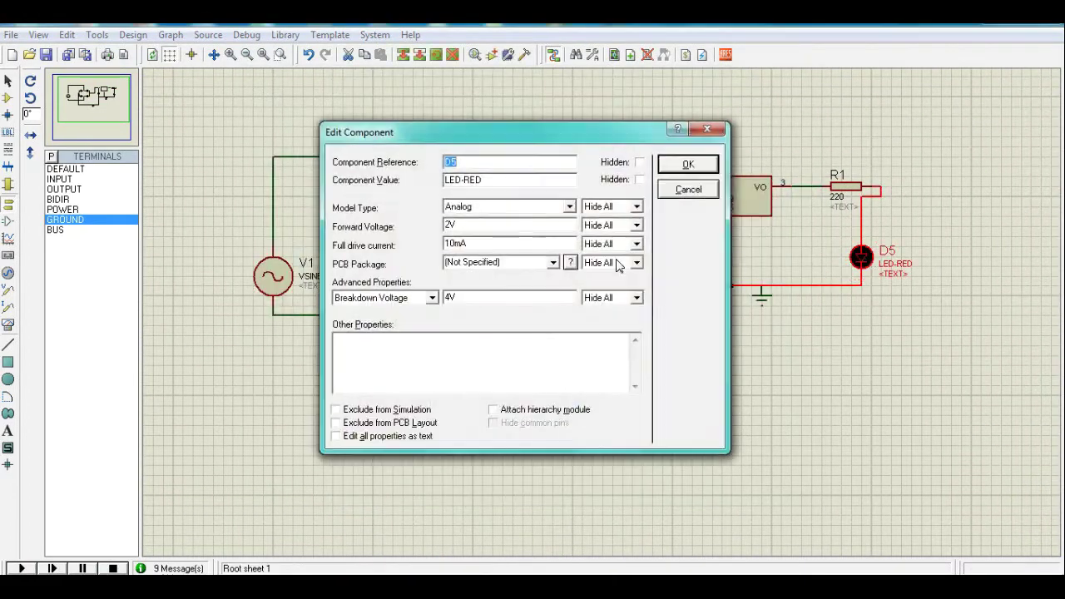
{"action": "left_click", "coordinate": [620, 264]}
{"action": "type", "text": "led"}
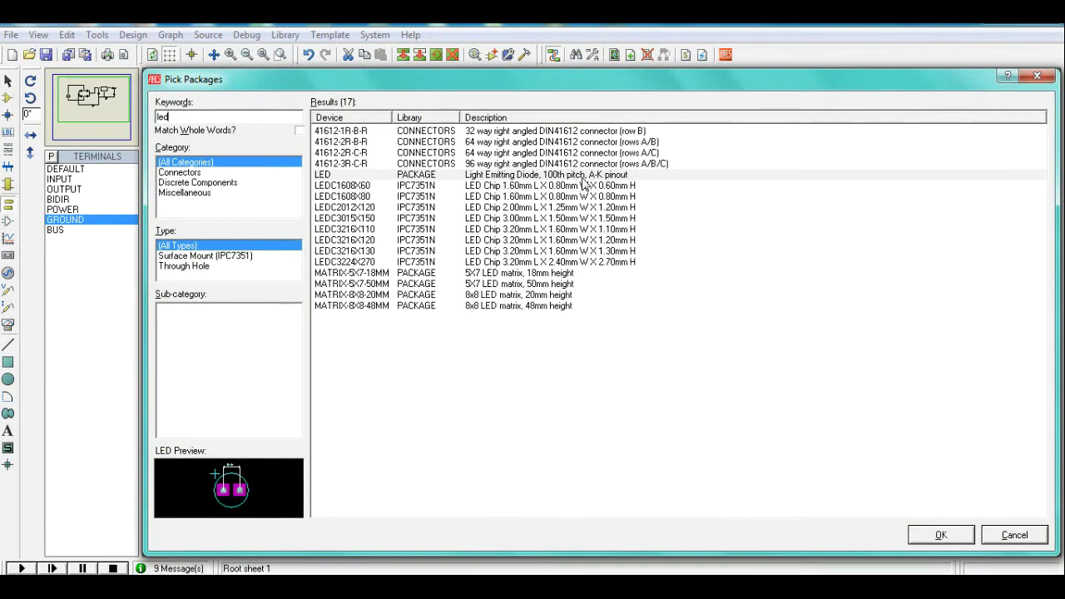
{"action": "double_click", "coordinate": [582, 176]}
{"action": "left_click", "coordinate": [689, 167]}
Review C1's and R1's properties unchanged, then hand the design to ARES layout.
{"action": "double_click", "coordinate": [666, 248]}
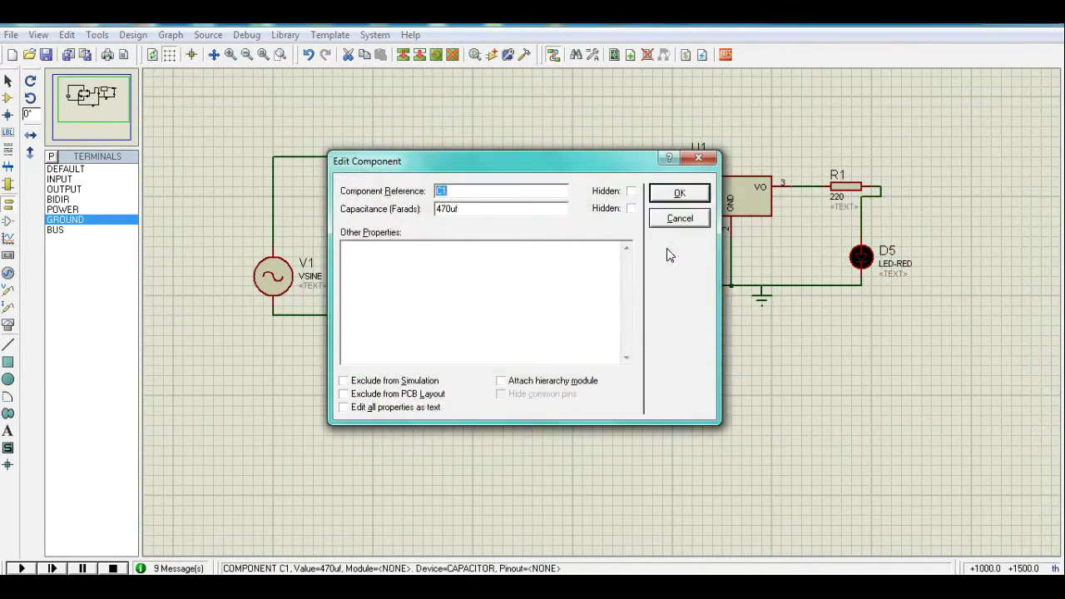
{"action": "left_click", "coordinate": [698, 158]}
{"action": "double_click", "coordinate": [836, 196]}
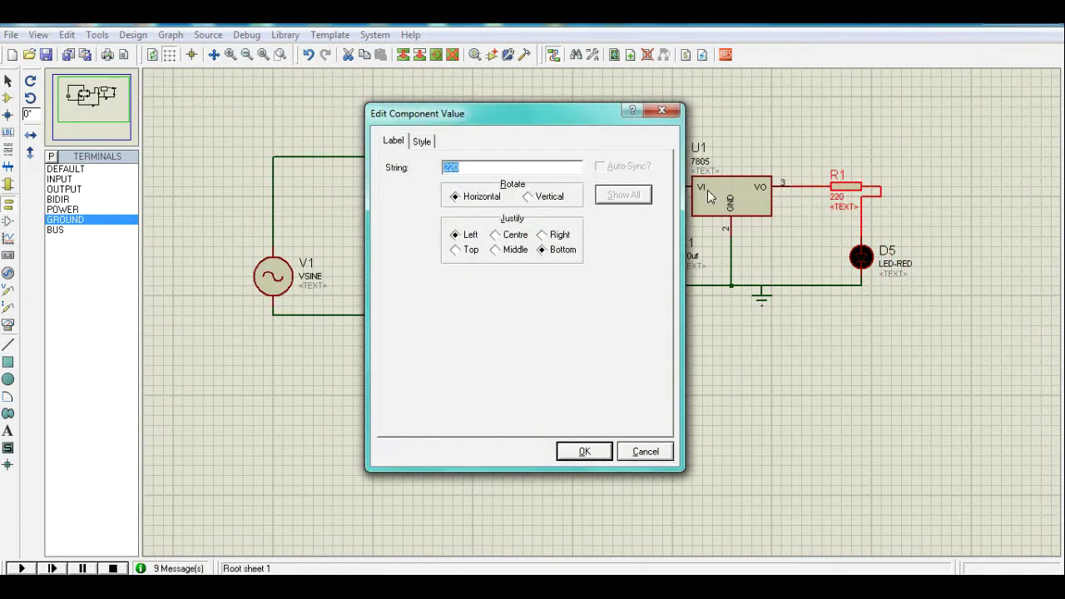
{"action": "left_click", "coordinate": [659, 109]}
{"action": "double_click", "coordinate": [663, 246]}
{"action": "left_click", "coordinate": [682, 191]}
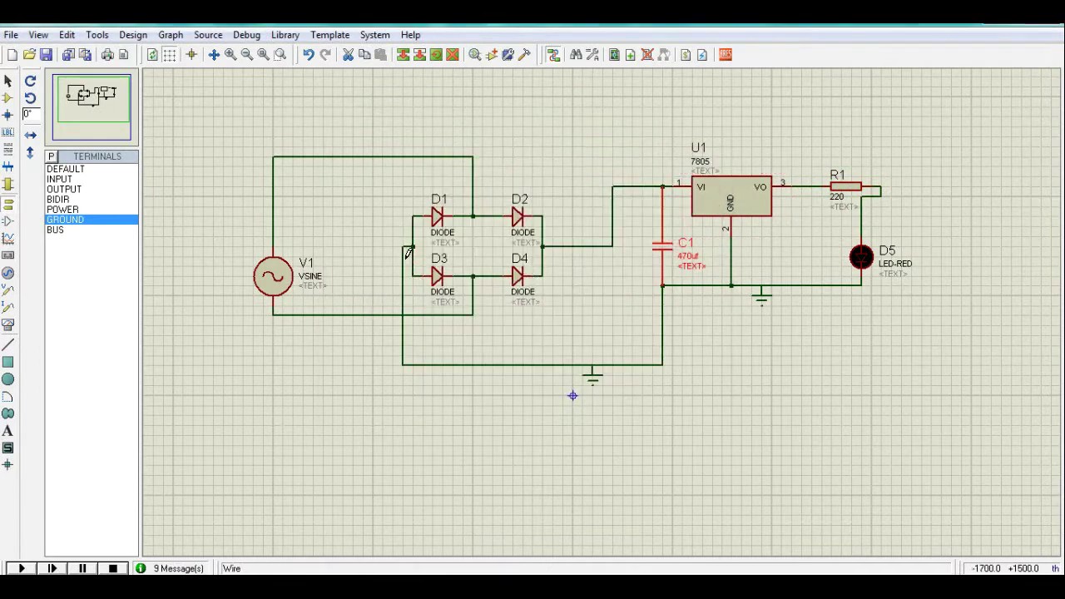
{"action": "left_click", "coordinate": [726, 54]}
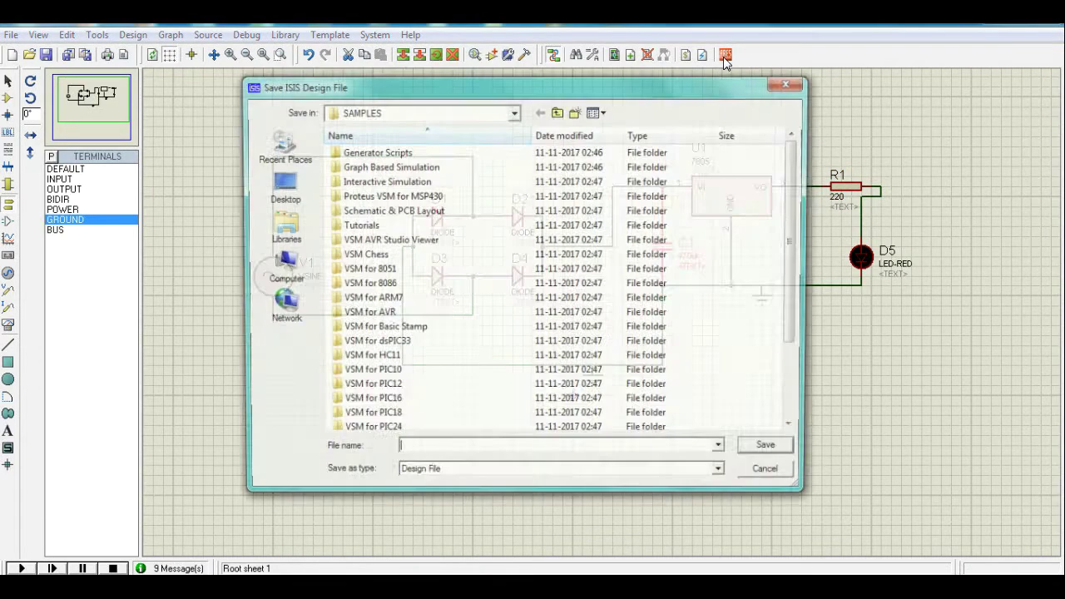
{"action": "type", "text": "pcb 5v"}
Save the design in the Save ISIS Design File dialog to launch ARES layout.
{"action": "left_click", "coordinate": [752, 454]}
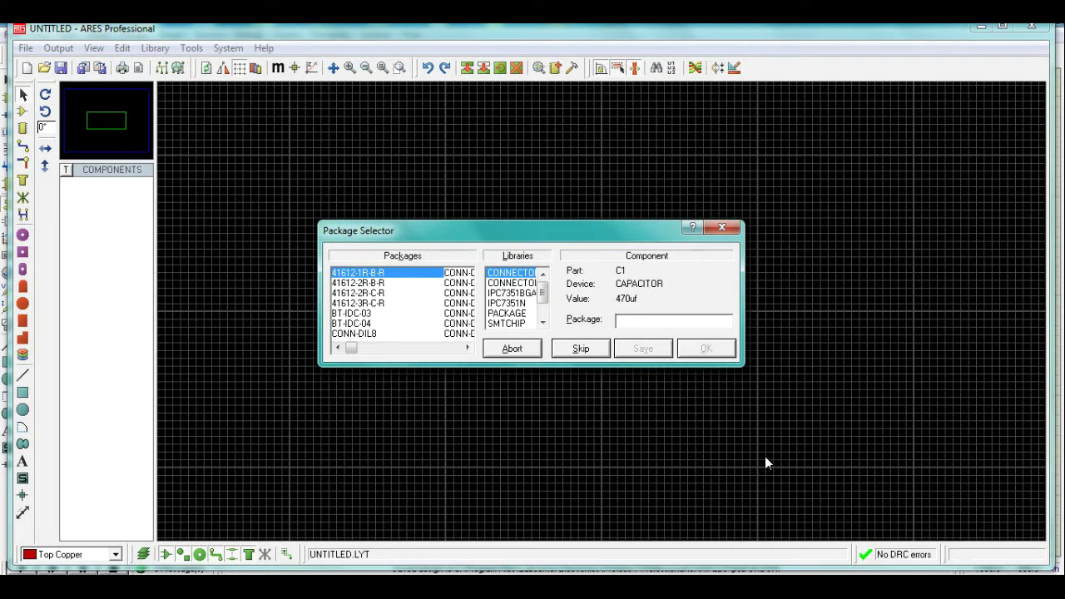
Enter package CAP, then P10, for C1, V for V1, and dismiss the pin error.
{"action": "type", "text": "CAP"}
{"action": "key", "text": "Return"}
{"action": "left_click", "coordinate": [606, 336]}
{"action": "type", "text": "P10"}
{"action": "key", "text": "Return"}
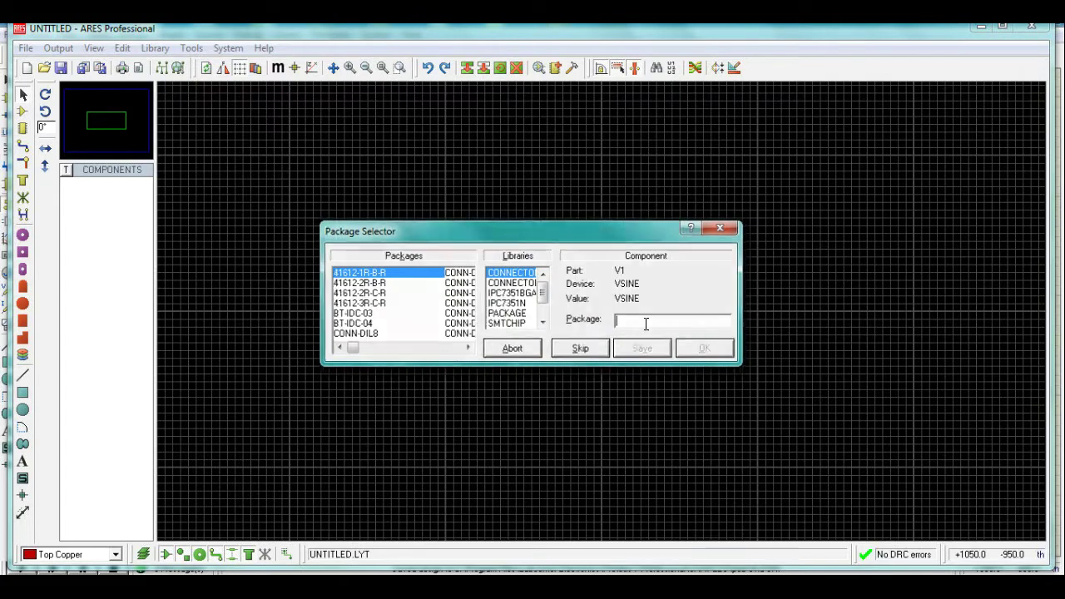
{"action": "type", "text": "V"}
{"action": "key", "text": "Return"}
{"action": "key", "text": "Return"}
{"action": "key", "text": "Return"}
{"action": "left_click", "coordinate": [552, 325]}
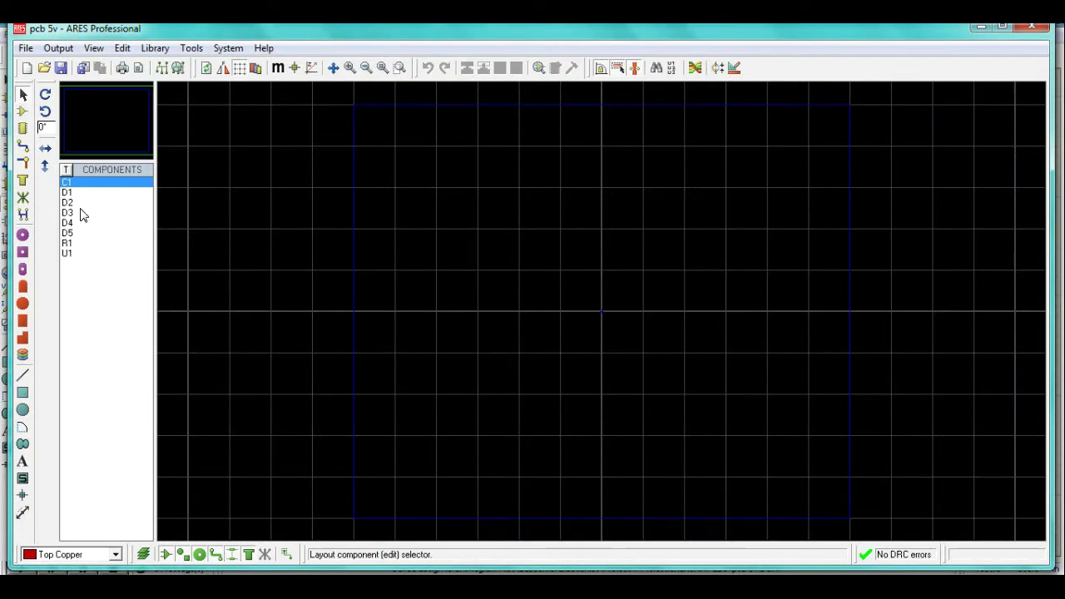
Place C1 on the board and zoom in around it.
{"action": "left_click", "coordinate": [22, 111]}
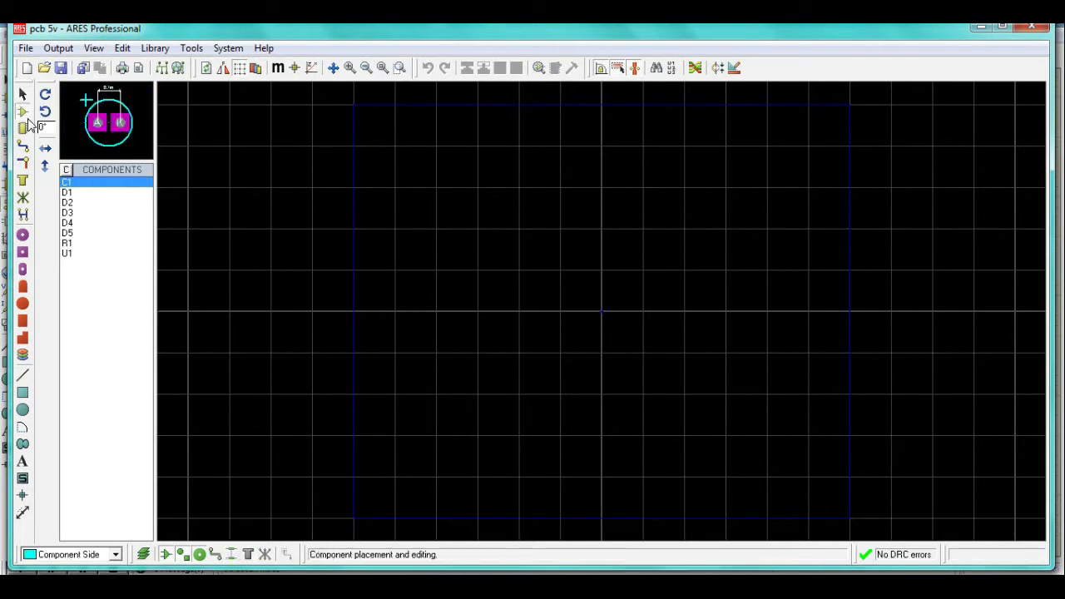
{"action": "left_click", "coordinate": [459, 214]}
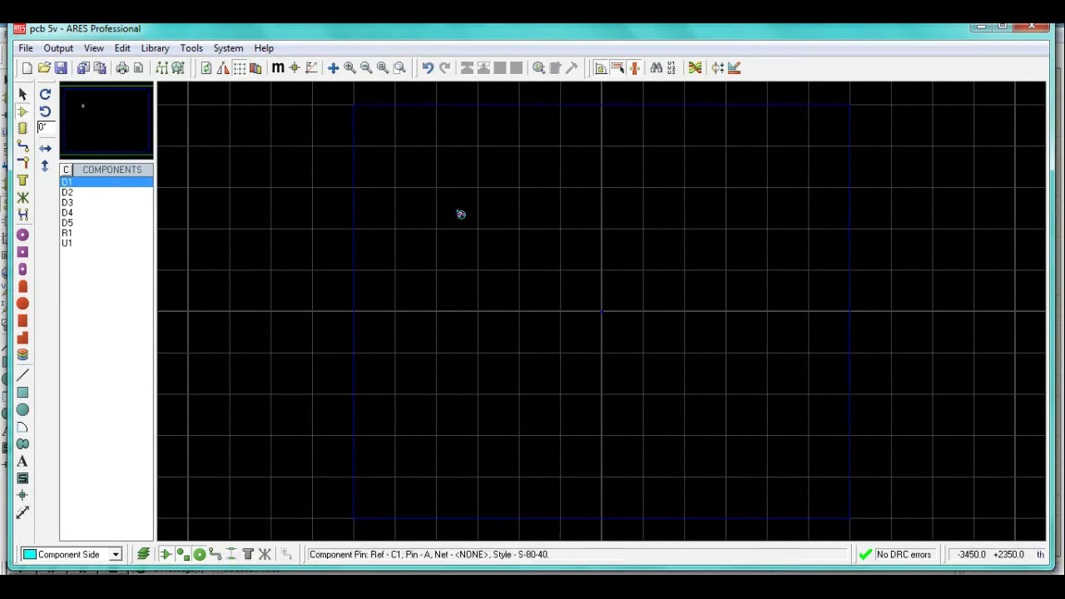
{"action": "left_click", "coordinate": [352, 73]}
{"action": "left_click", "coordinate": [352, 74]}
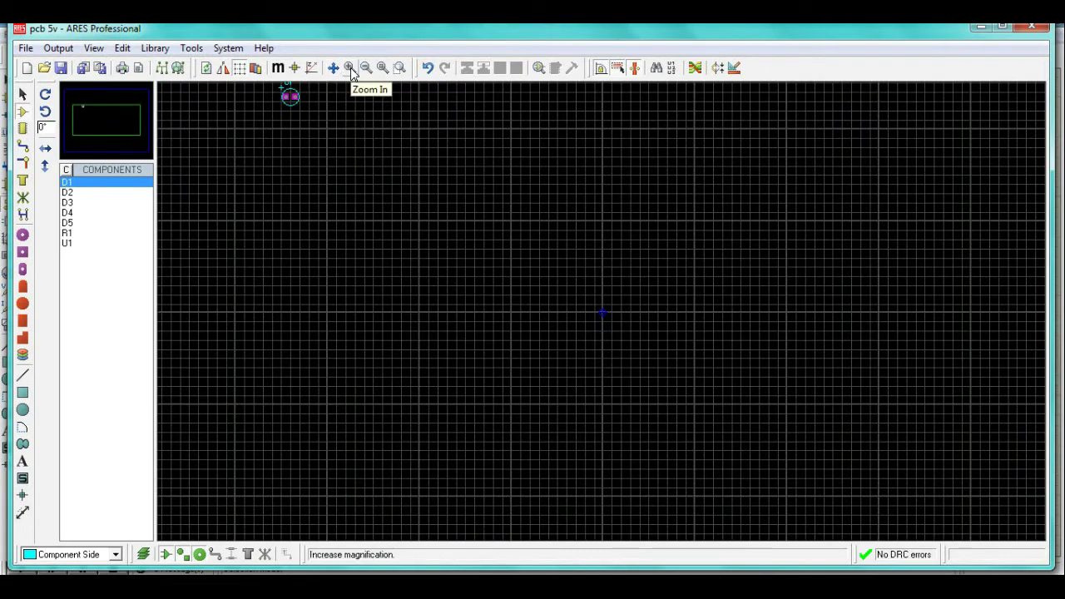
{"action": "left_click_drag", "start_coordinate": [114, 119], "coordinate": [91, 109]}
{"action": "left_click", "coordinate": [91, 109]}
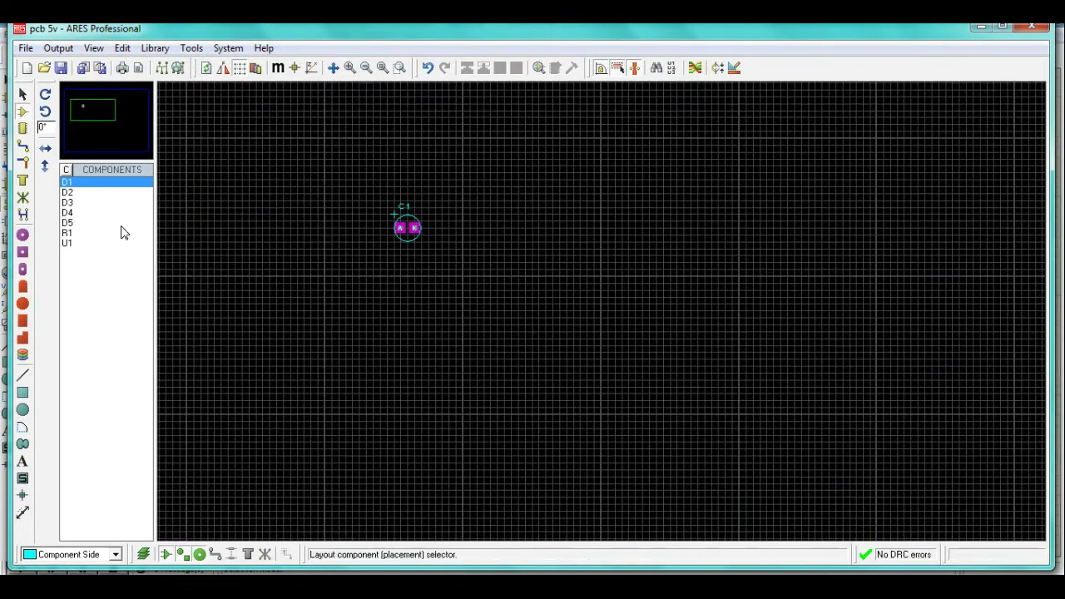
Place the four bridge diodes D1–D4 in two rows above C1.
{"action": "left_click", "coordinate": [400, 166]}
{"action": "left_click", "coordinate": [463, 166]}
{"action": "left_click", "coordinate": [462, 207]}
{"action": "left_click", "coordinate": [553, 207]}
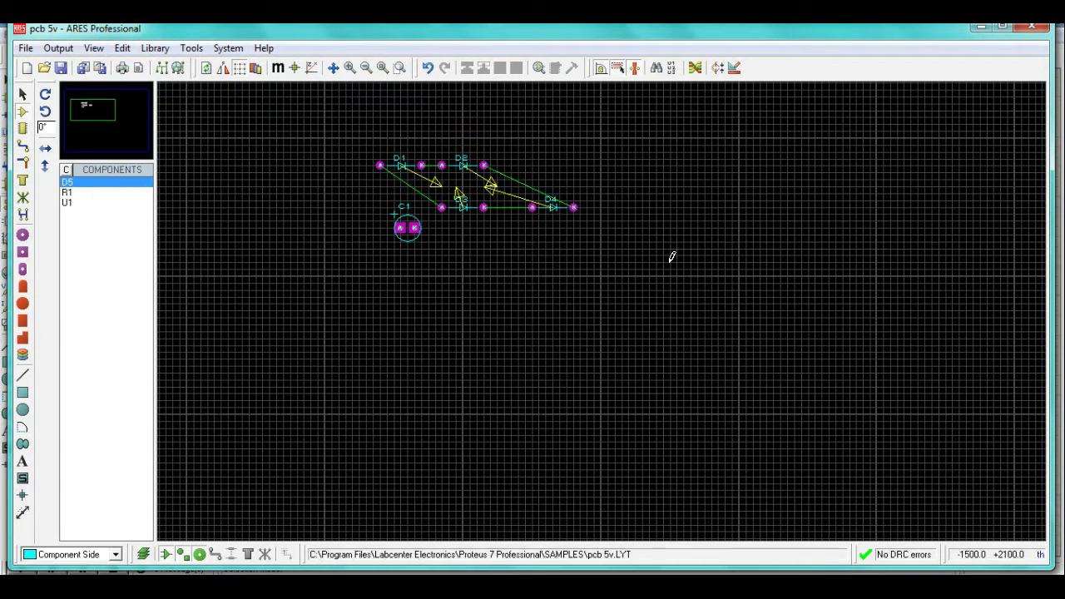
Place D5, U1 and R1 right of the diode bridge, then zoom to show the whole layout.
{"action": "left_click", "coordinate": [690, 235]}
{"action": "left_click", "coordinate": [94, 192]}
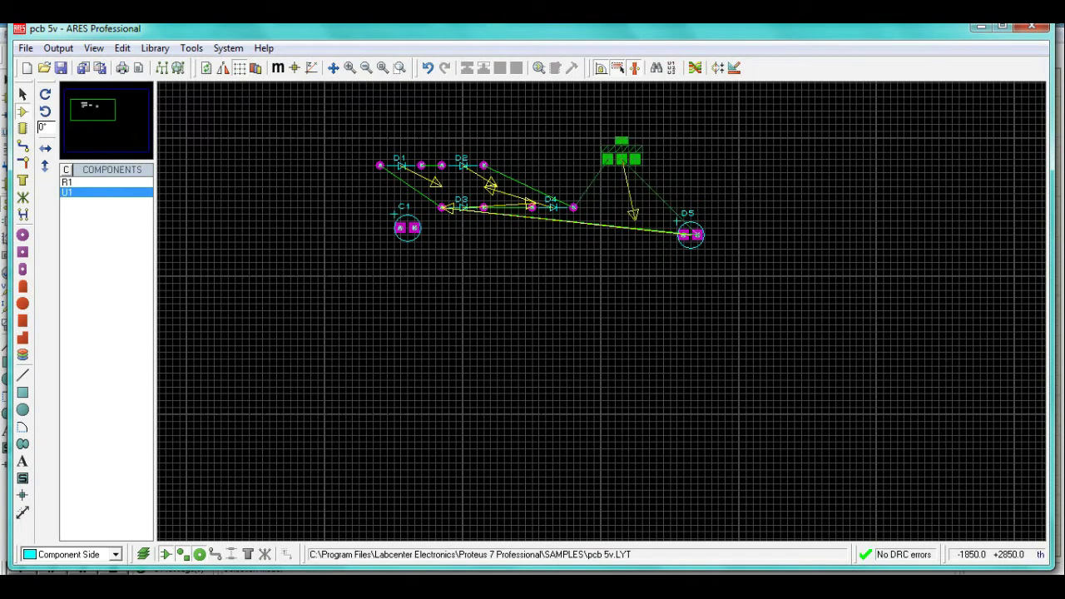
{"action": "left_click", "coordinate": [622, 158]}
{"action": "left_click", "coordinate": [69, 182]}
{"action": "left_click", "coordinate": [682, 173]}
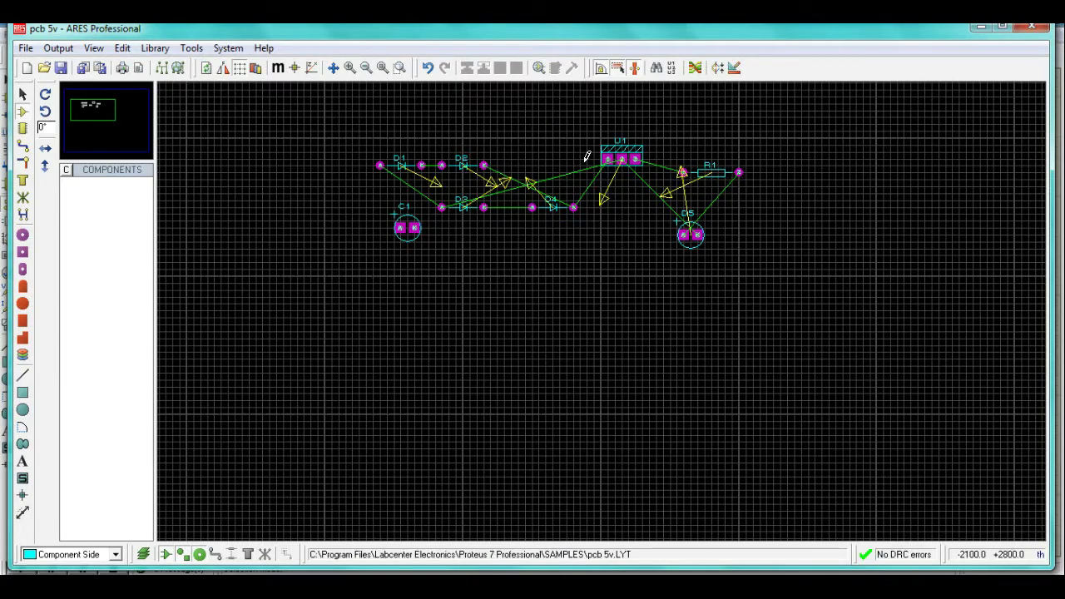
{"action": "left_click", "coordinate": [350, 68]}
{"action": "left_click", "coordinate": [350, 67]}
{"action": "left_click", "coordinate": [86, 105]}
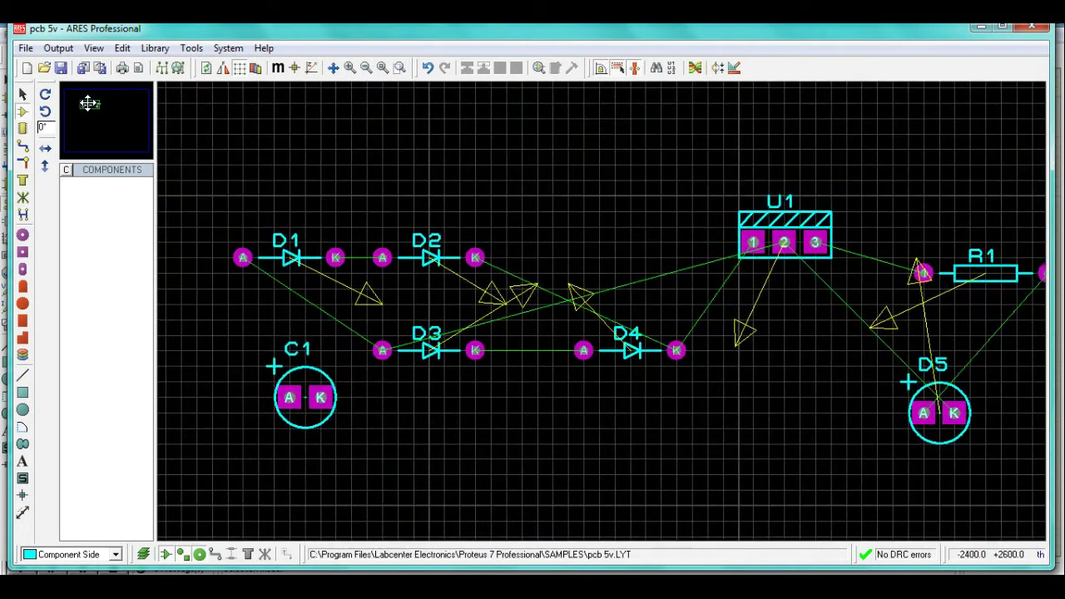
Roughly arrange D1–D4 into a two-row diode bridge.
{"action": "left_click", "coordinate": [89, 102]}
{"action": "left_click", "coordinate": [290, 294]}
{"action": "mouse_move", "coordinate": [290, 294]}
{"action": "left_mouse_down"}
{"action": "mouse_move", "coordinate": [321, 187]}
{"action": "mouse_move", "coordinate": [335, 171]}
{"action": "left_mouse_up"}
{"action": "double_click", "coordinate": [335, 172]}
{"action": "left_click_drag", "start_coordinate": [429, 296], "coordinate": [460, 172]}
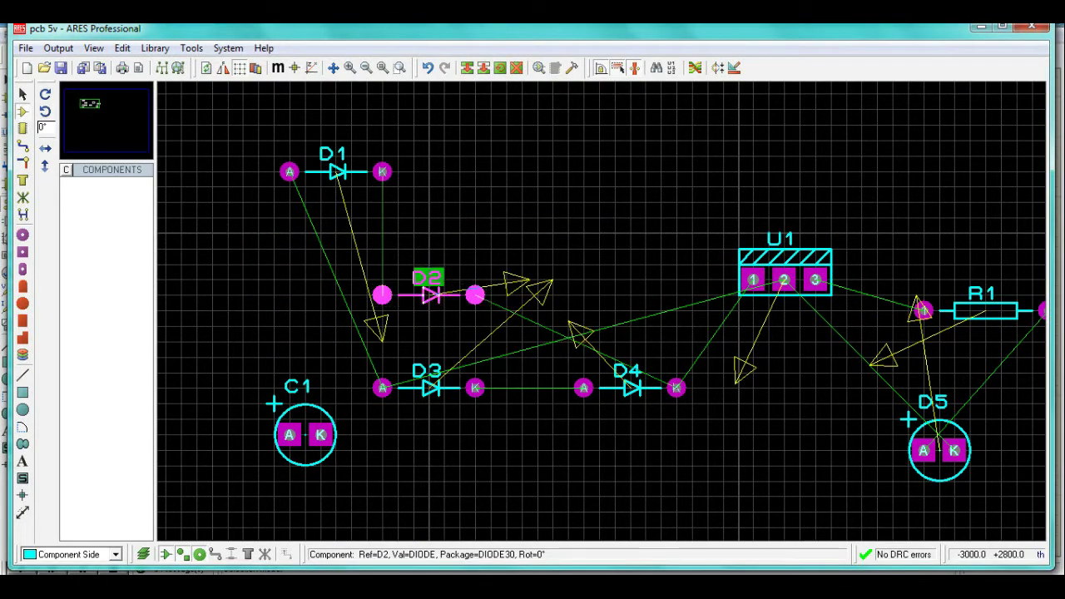
{"action": "mouse_move", "coordinate": [429, 388]}
{"action": "left_mouse_down"}
{"action": "mouse_move", "coordinate": [351, 202]}
{"action": "mouse_move", "coordinate": [335, 218]}
{"action": "left_mouse_up"}
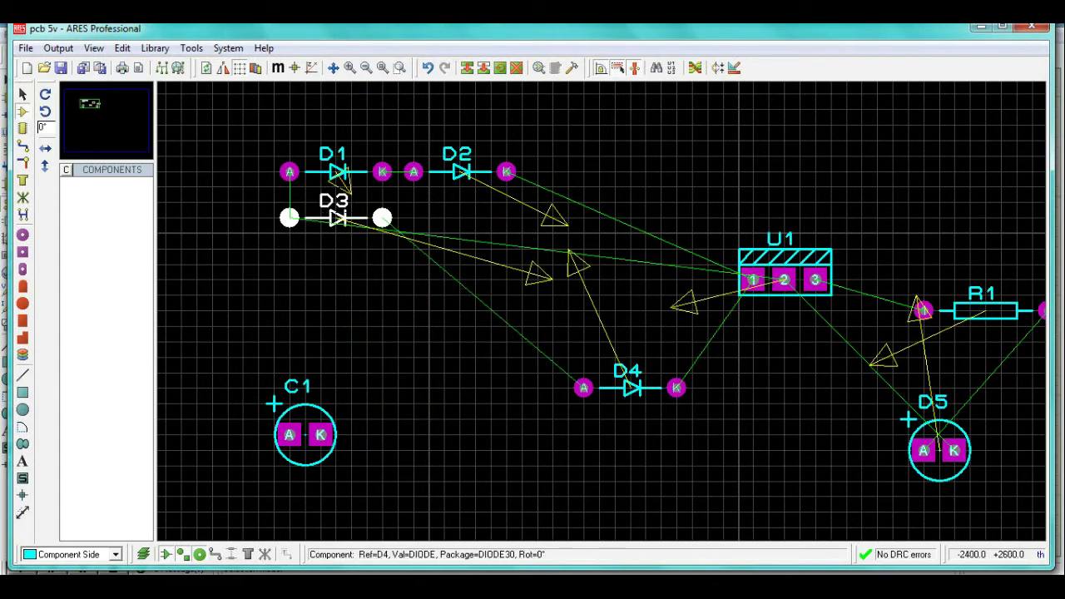
{"action": "double_click", "coordinate": [632, 388]}
{"action": "left_click", "coordinate": [553, 363]}
{"action": "mouse_move", "coordinate": [630, 388]}
{"action": "left_mouse_down"}
{"action": "mouse_move", "coordinate": [475, 202]}
{"action": "mouse_move", "coordinate": [458, 218]}
{"action": "left_mouse_up"}
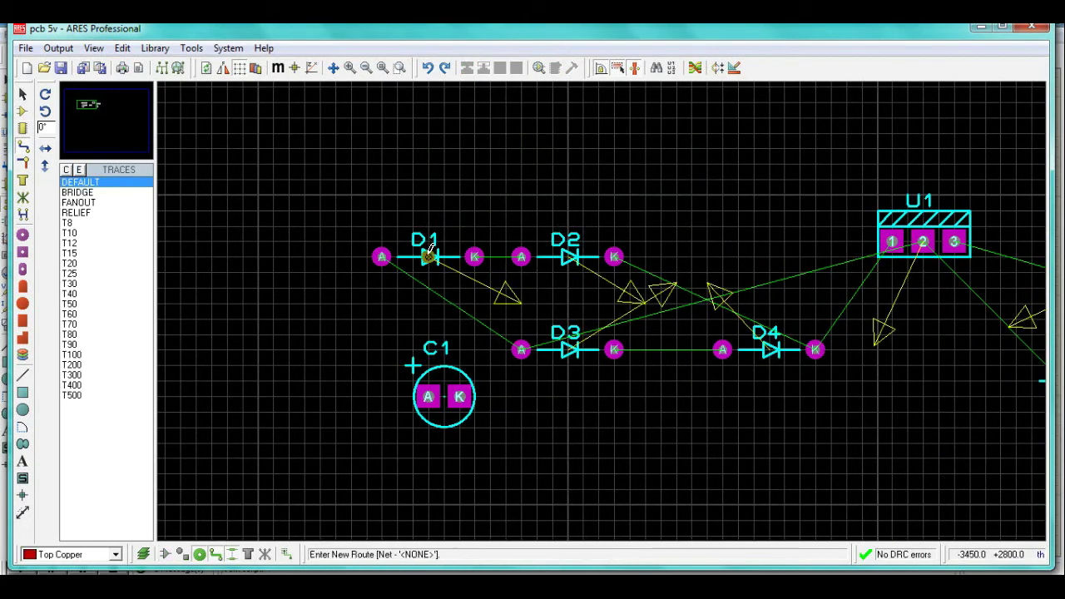
Realign the bridge with D1 and D2 on top and D3 and D4 directly below.
{"action": "left_click", "coordinate": [22, 110]}
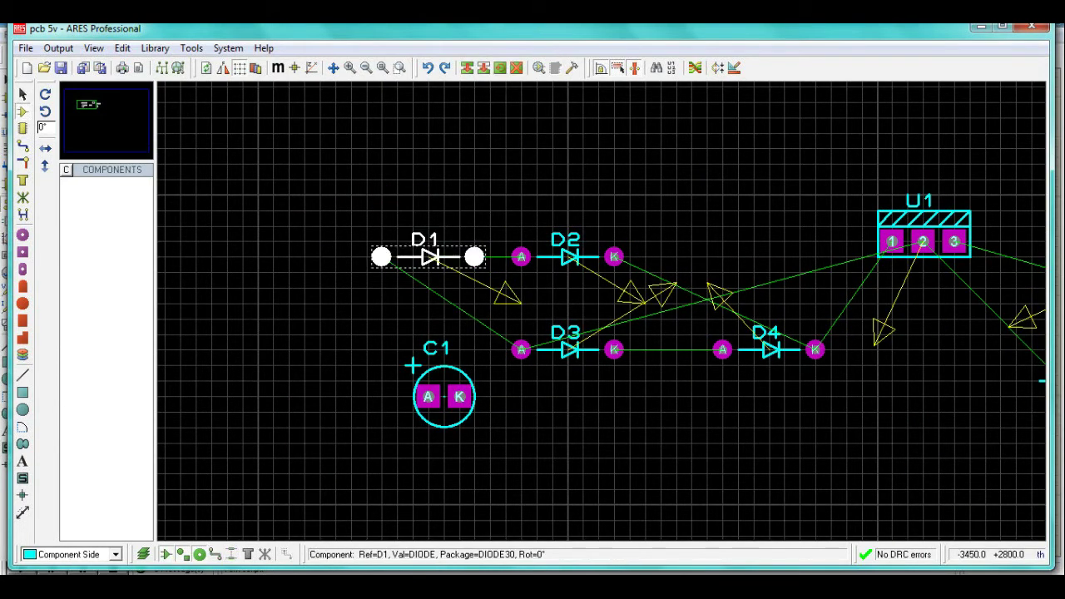
{"action": "left_click_drag", "start_coordinate": [428, 257], "coordinate": [429, 164]}
{"action": "double_click", "coordinate": [424, 146]}
{"action": "left_click", "coordinate": [608, 345]}
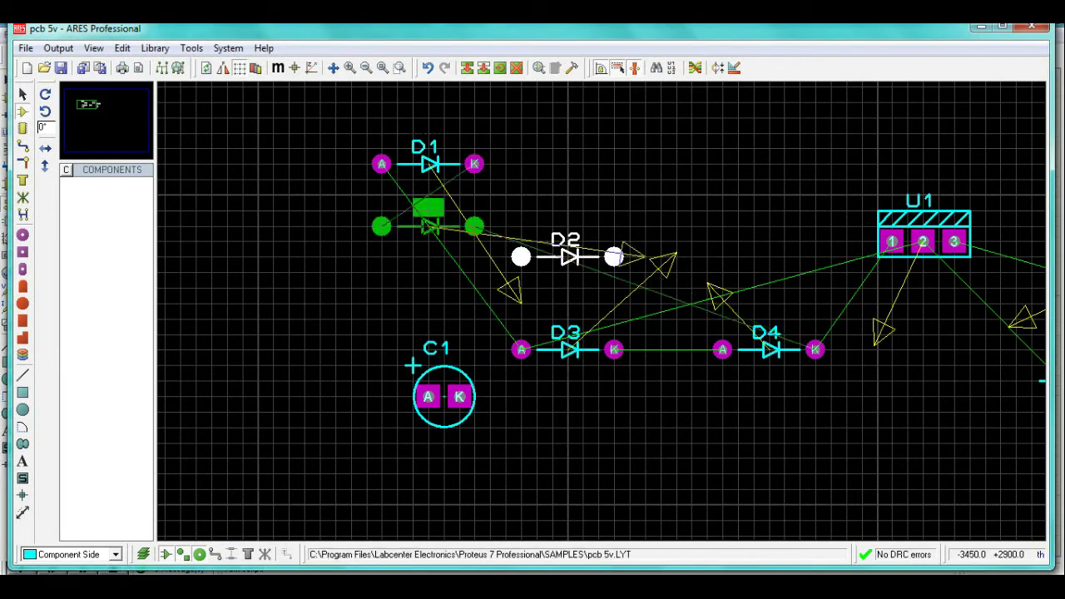
{"action": "left_click_drag", "start_coordinate": [568, 256], "coordinate": [599, 164]}
{"action": "left_click", "coordinate": [568, 349]}
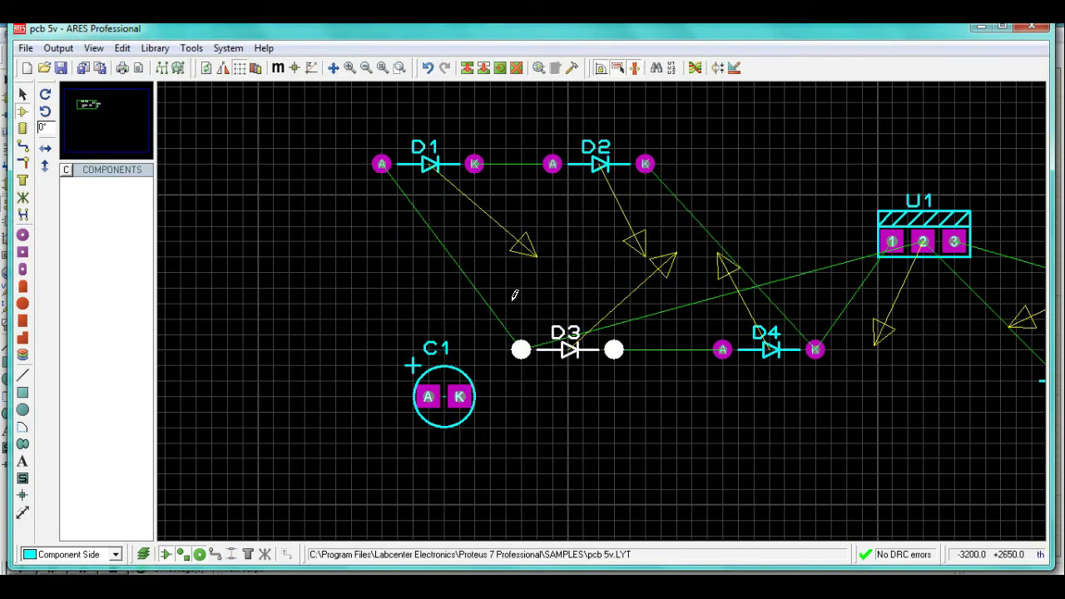
{"action": "left_click_drag", "start_coordinate": [569, 349], "coordinate": [429, 242]}
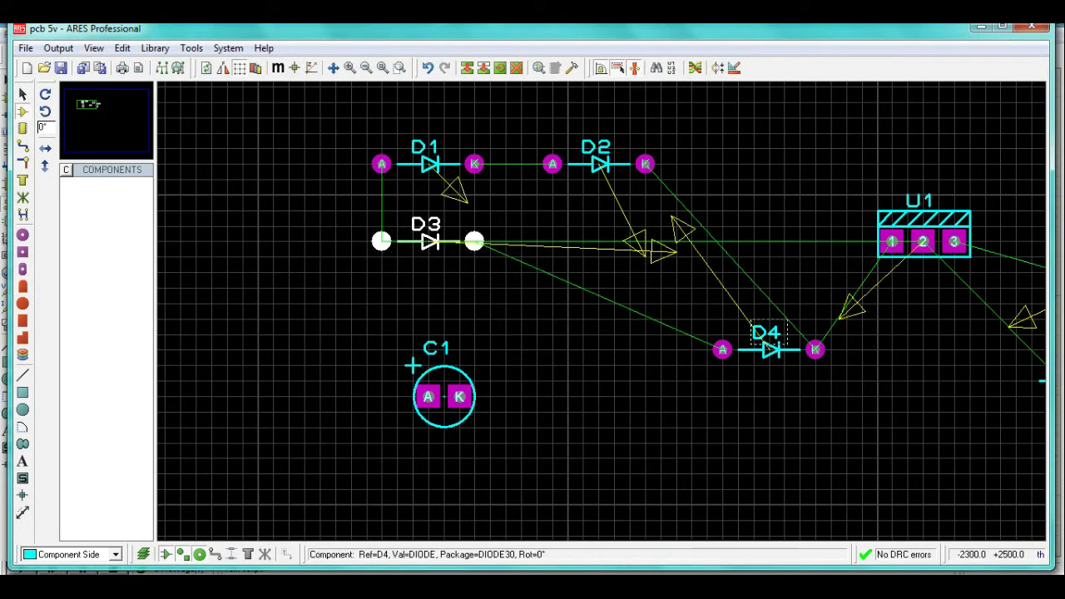
{"action": "double_click", "coordinate": [770, 341]}
{"action": "left_click", "coordinate": [540, 357]}
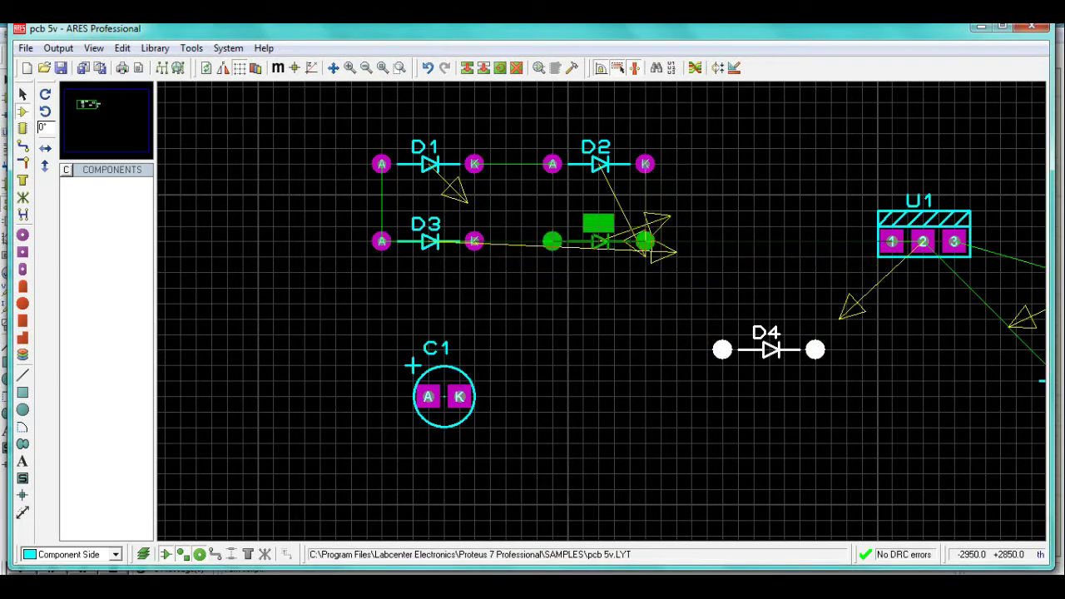
{"action": "left_click", "coordinate": [599, 242]}
Move U1 beside D2 and rotate it 90° to stand upright.
{"action": "left_click", "coordinate": [922, 233]}
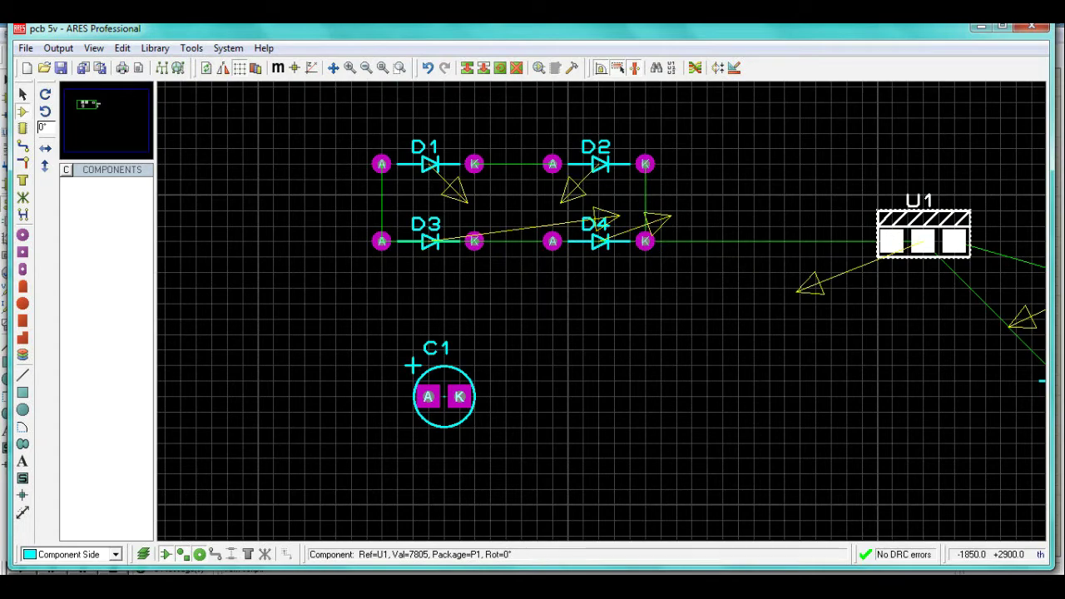
{"action": "mouse_move", "coordinate": [922, 233]}
{"action": "left_mouse_down"}
{"action": "mouse_move", "coordinate": [765, 167]}
{"action": "mouse_move", "coordinate": [751, 188]}
{"action": "left_mouse_up"}
{"action": "right_click", "coordinate": [779, 168]}
{"action": "left_click", "coordinate": [847, 252]}
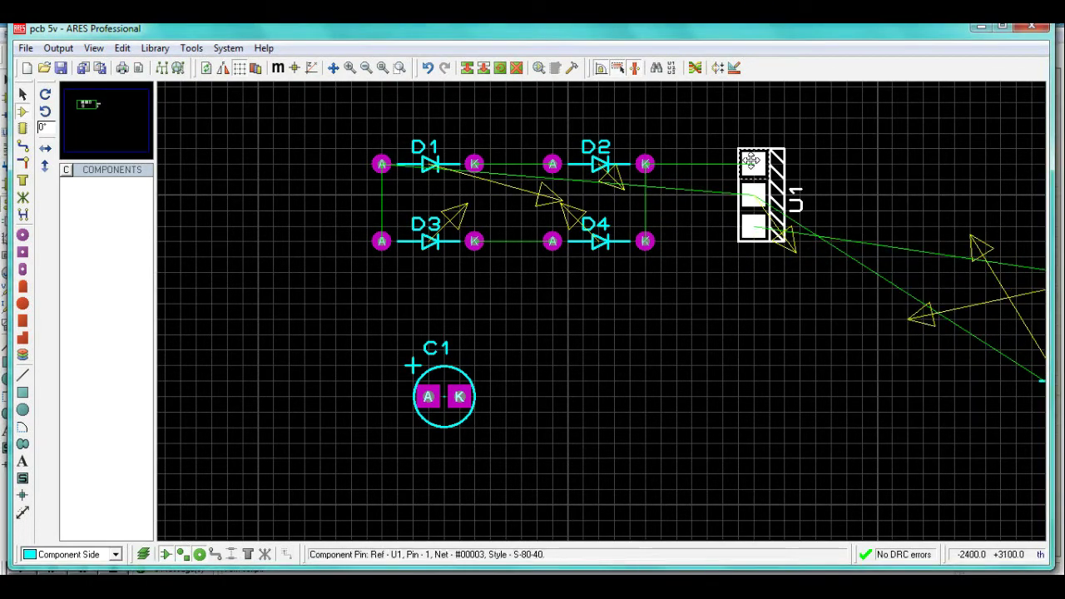
{"action": "left_click", "coordinate": [753, 199]}
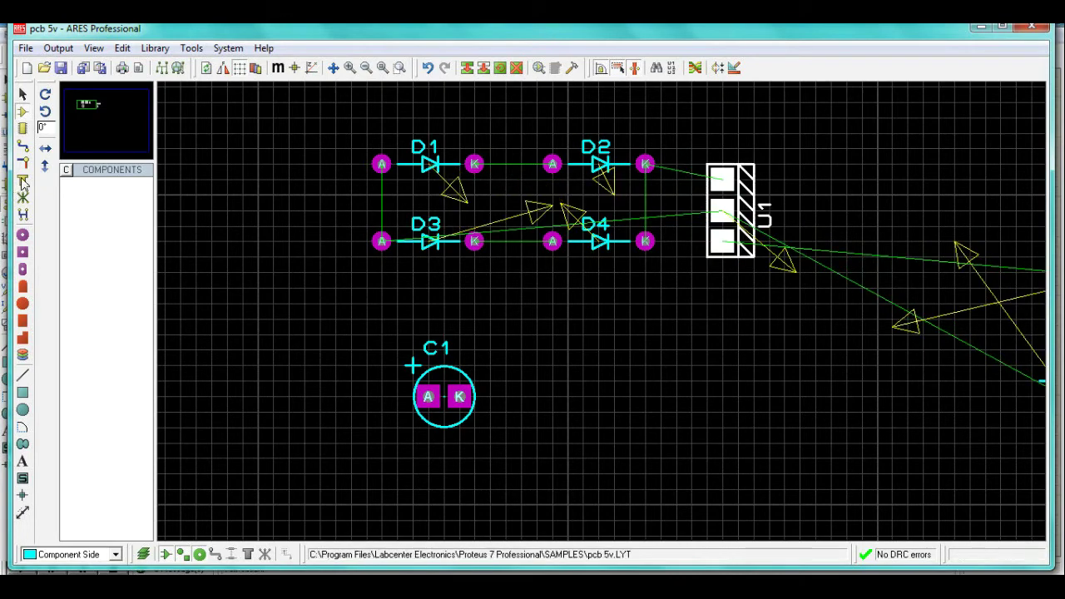
Move R1 and D5 together below the diode bridge.
{"action": "left_click", "coordinate": [80, 101]}
{"action": "mouse_move", "coordinate": [970, 327]}
{"action": "left_mouse_down"}
{"action": "mouse_move", "coordinate": [507, 374]}
{"action": "mouse_move", "coordinate": [308, 373]}
{"action": "left_mouse_up"}
{"action": "left_click", "coordinate": [873, 420]}
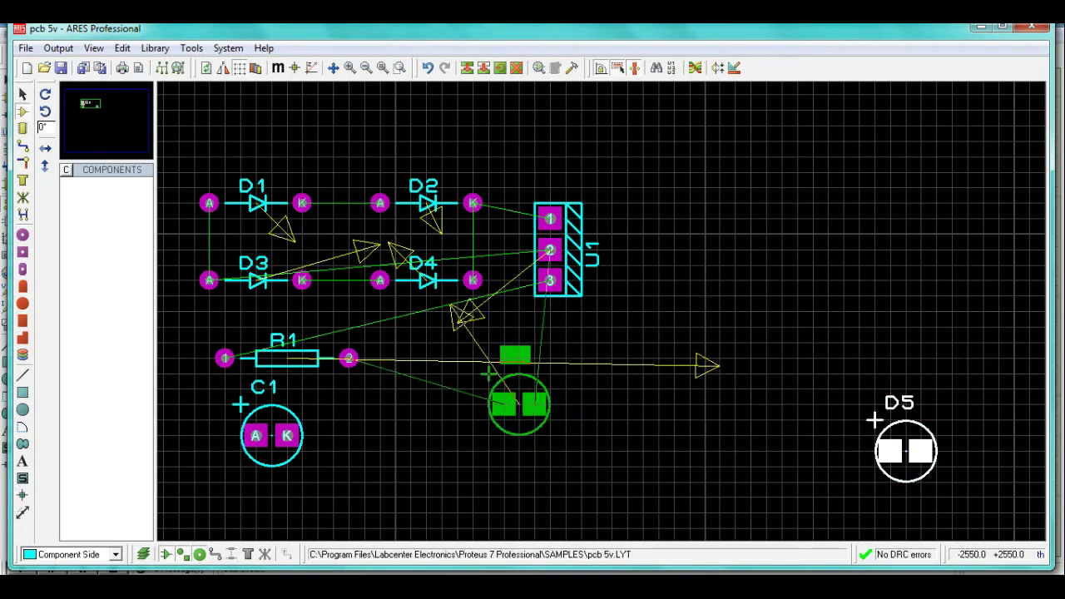
{"action": "left_click_drag", "start_coordinate": [874, 421], "coordinate": [488, 357]}
Switch to Track mode on Top Copper and check the DEFAULT trace style.
{"action": "left_click", "coordinate": [83, 102]}
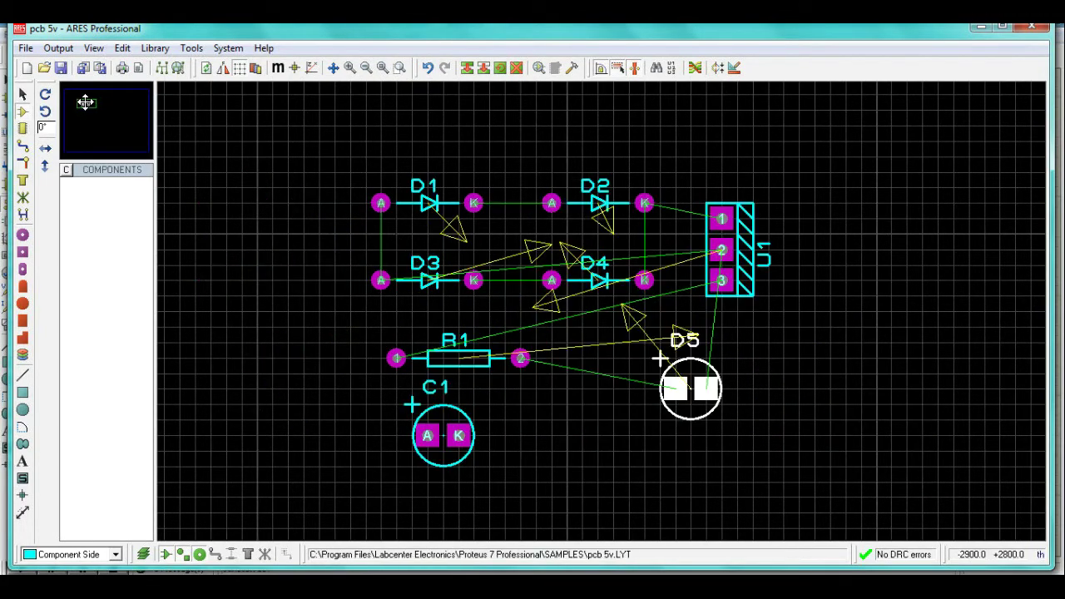
{"action": "left_click", "coordinate": [23, 146]}
{"action": "double_click", "coordinate": [83, 180]}
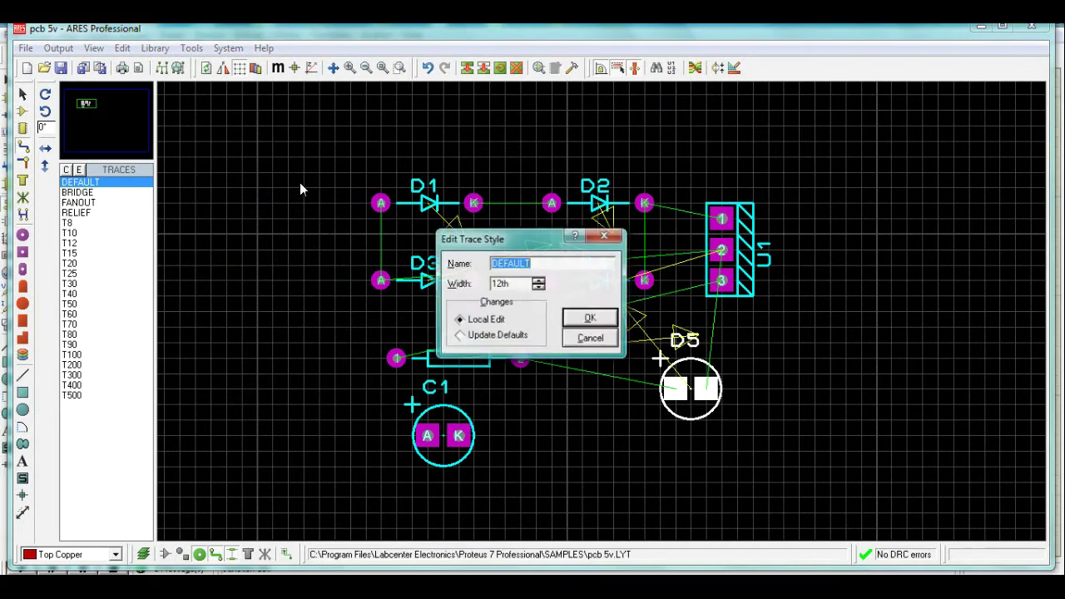
{"action": "key", "text": "Escape"}
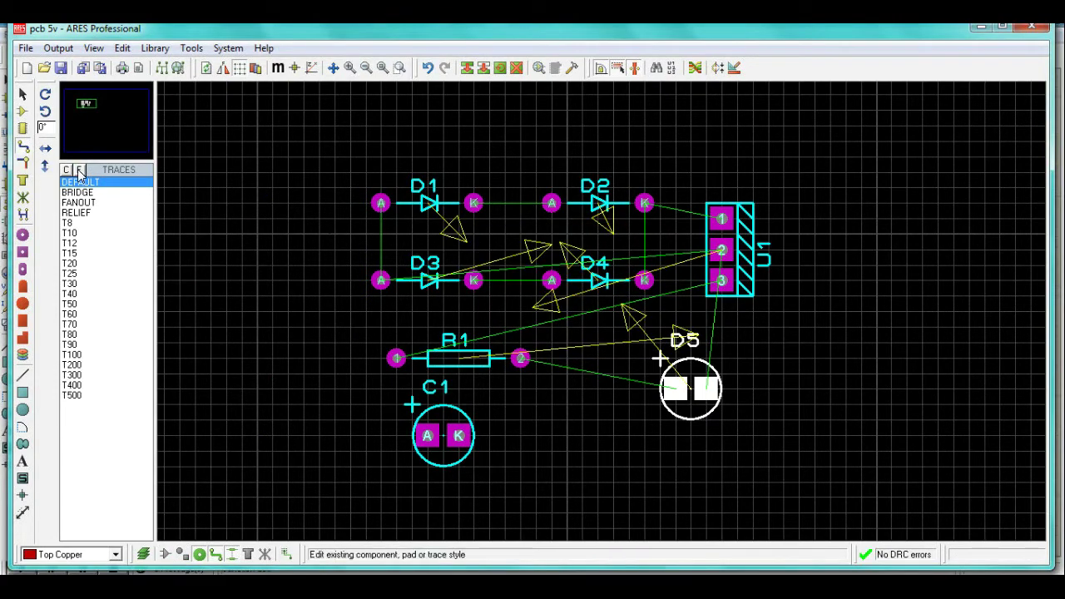
{"action": "left_click", "coordinate": [79, 170]}
{"action": "left_click", "coordinate": [588, 318]}
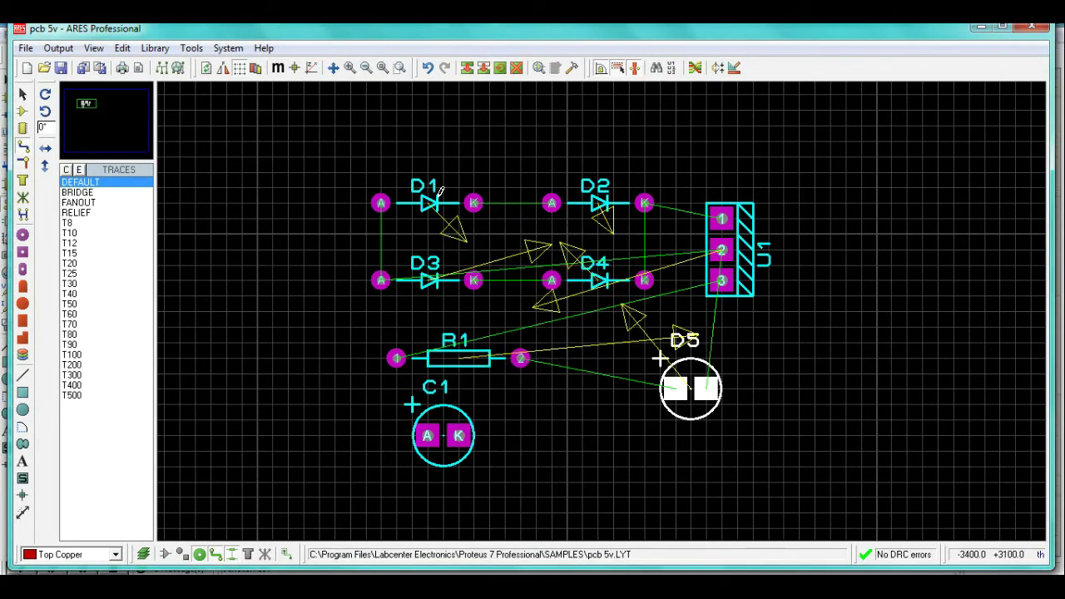
Route a top-copper track from D1's K pad to D2's A pad.
{"action": "left_click", "coordinate": [472, 204]}
{"action": "left_click", "coordinate": [551, 171]}
{"action": "left_click", "coordinate": [552, 203]}
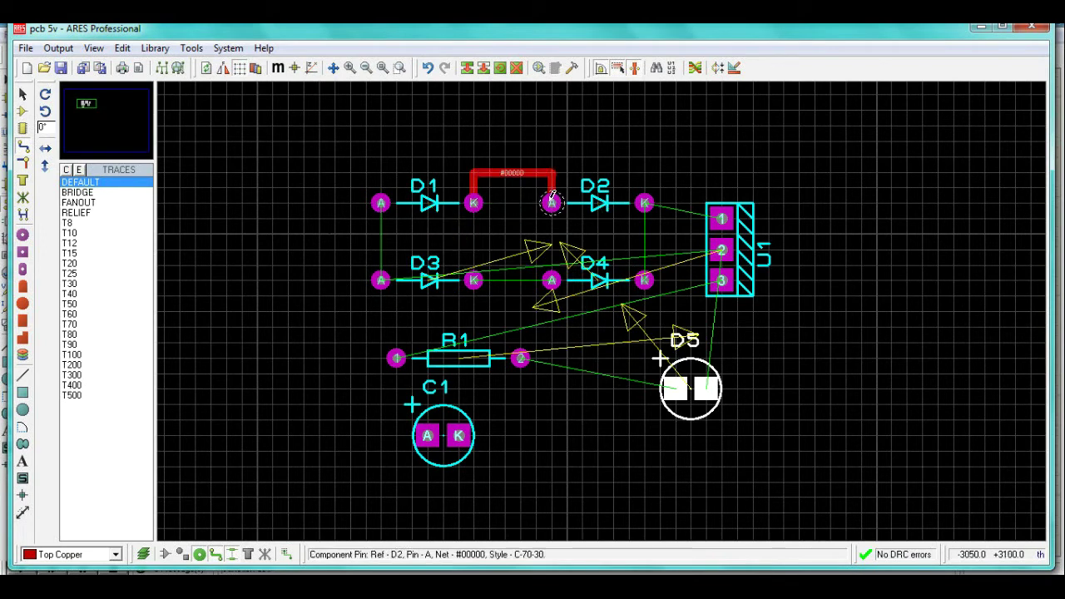
Route tracks from D1's A to D3's A and from D3's K to D4's A.
{"action": "left_click", "coordinate": [381, 204]}
{"action": "left_click", "coordinate": [380, 280]}
{"action": "left_click", "coordinate": [472, 280]}
{"action": "left_click", "coordinate": [552, 279]}
Route D2's K over to U1 pin 1, and U1 pin 2 down to D5.
{"action": "left_click", "coordinate": [644, 203]}
{"action": "left_click", "coordinate": [644, 156]}
{"action": "left_click", "coordinate": [723, 157]}
{"action": "left_click", "coordinate": [722, 218]}
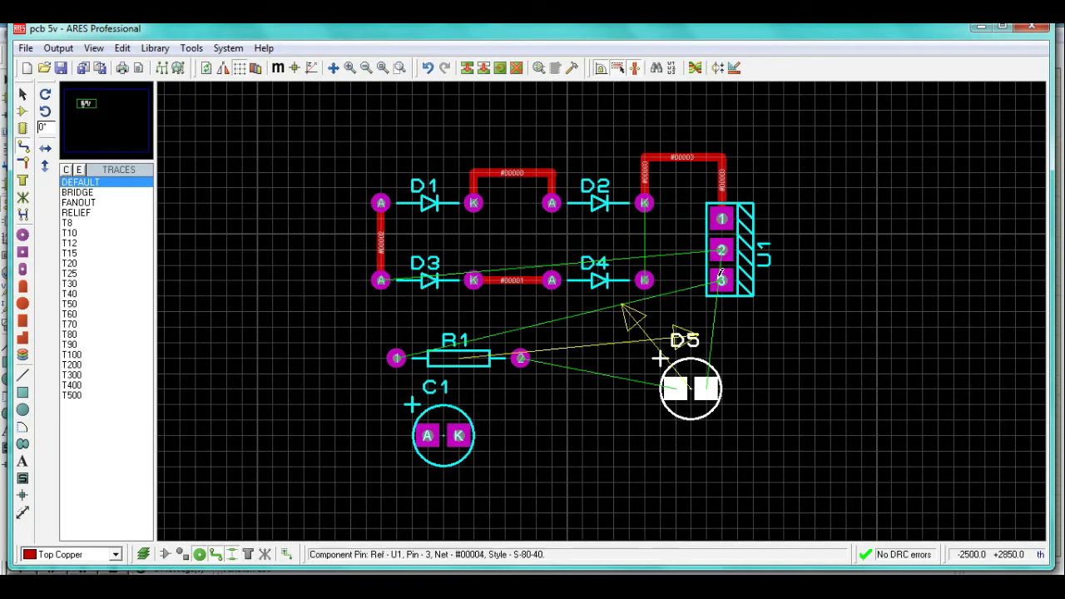
{"action": "left_click", "coordinate": [722, 250]}
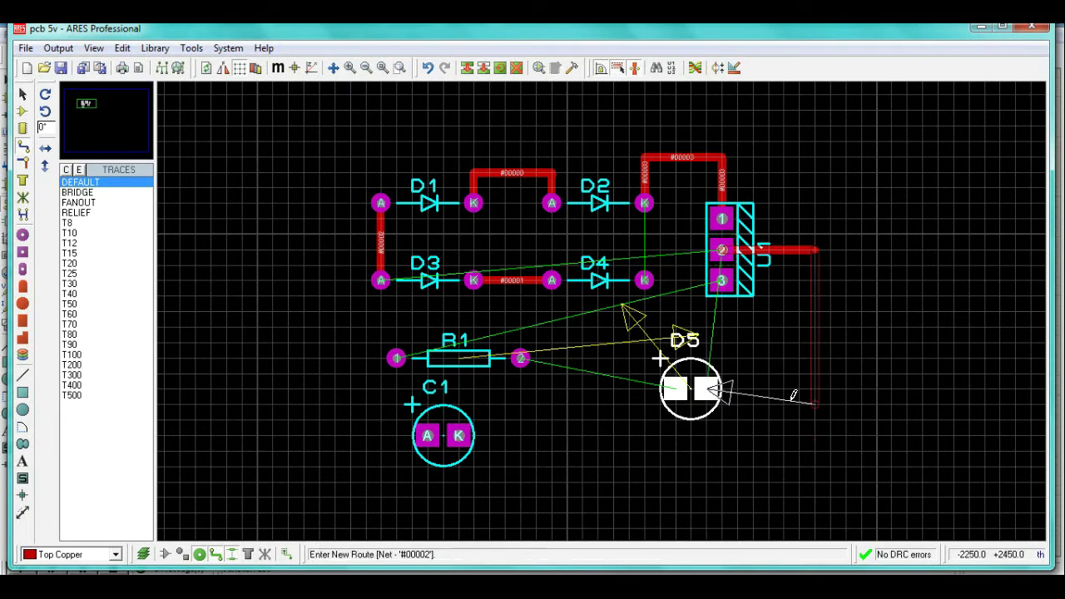
{"action": "left_click", "coordinate": [786, 388]}
{"action": "left_click", "coordinate": [707, 389]}
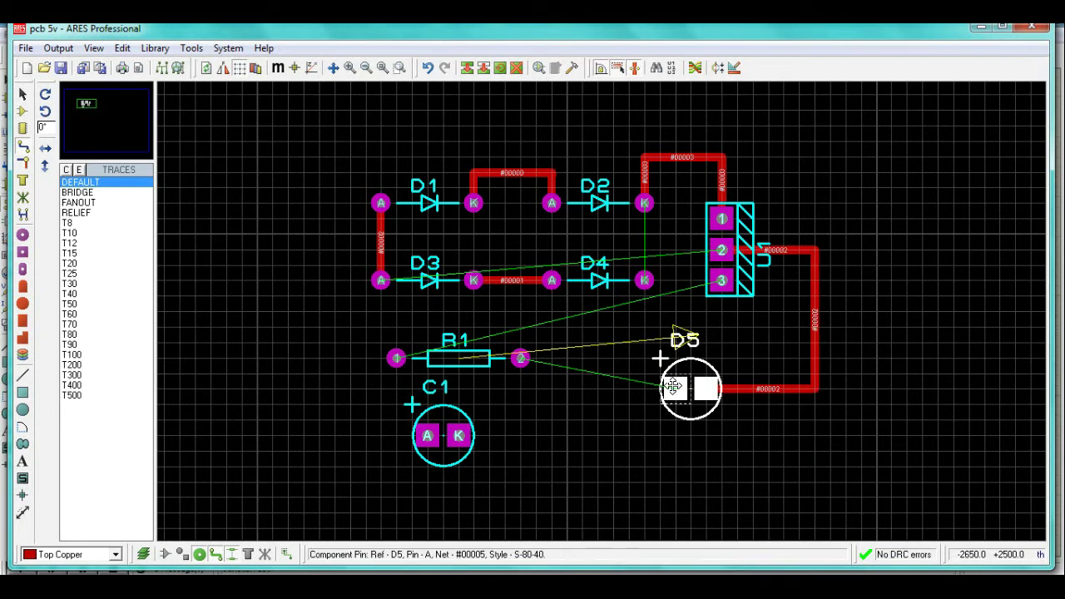
Connect R1 pin 2 to D5 and U1 pin 3 to R1 pin 1, completing D1–D3.
{"action": "left_click", "coordinate": [520, 358]}
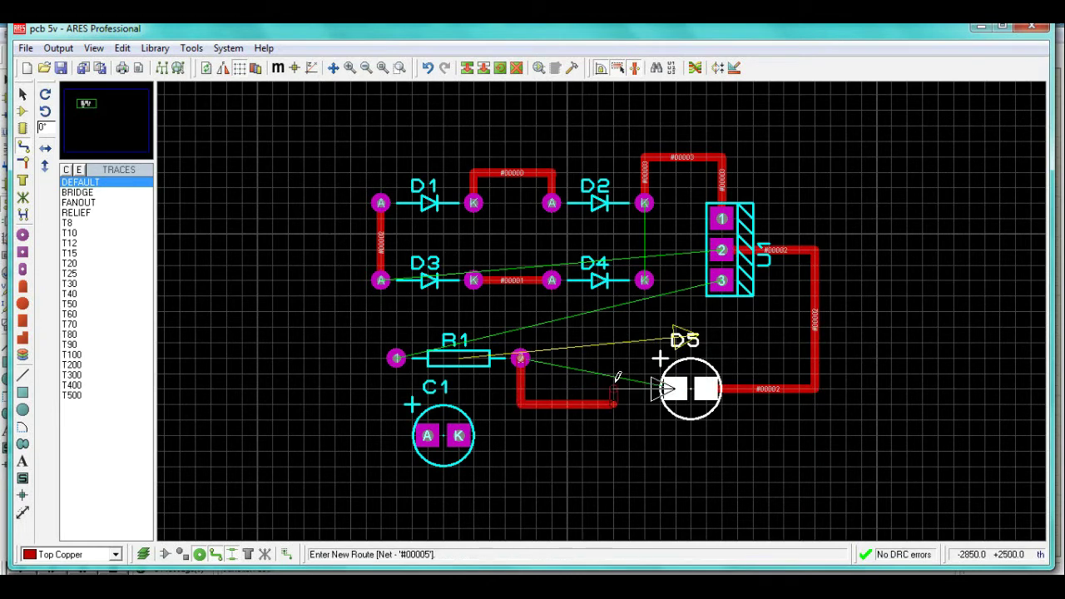
{"action": "left_click", "coordinate": [674, 388]}
{"action": "left_click", "coordinate": [396, 358]}
{"action": "left_click", "coordinate": [787, 342]}
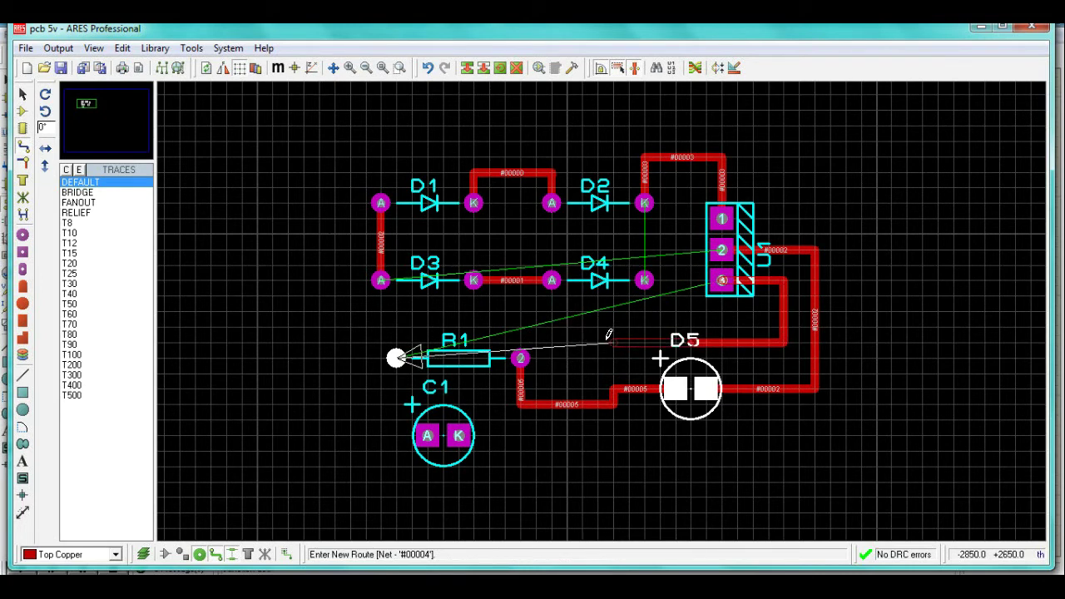
{"action": "left_click", "coordinate": [583, 309]}
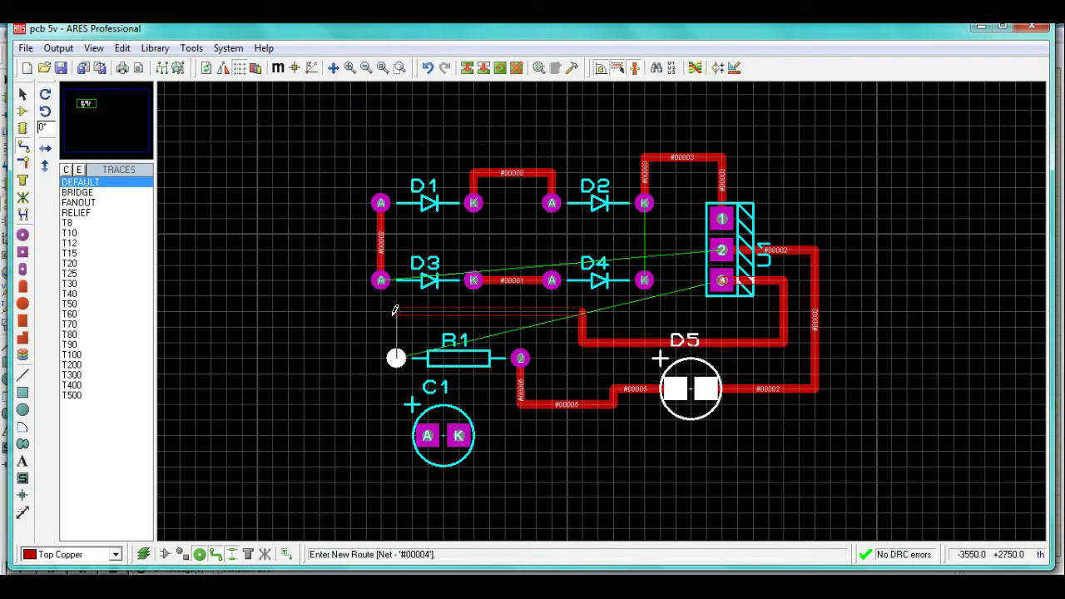
{"action": "left_click", "coordinate": [395, 310]}
{"action": "left_click", "coordinate": [396, 357]}
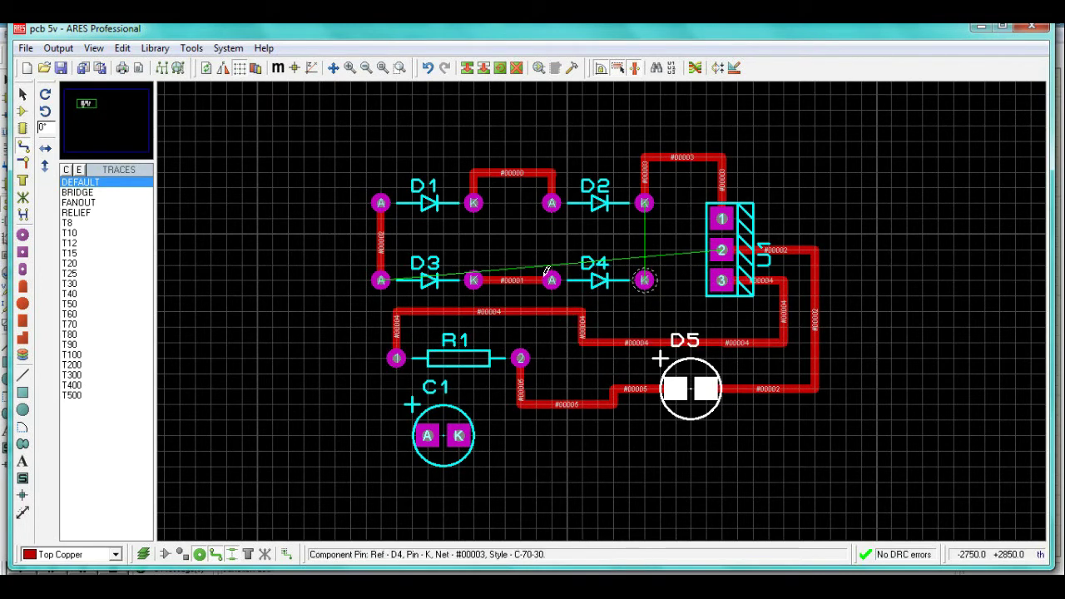
{"action": "left_click", "coordinate": [380, 279]}
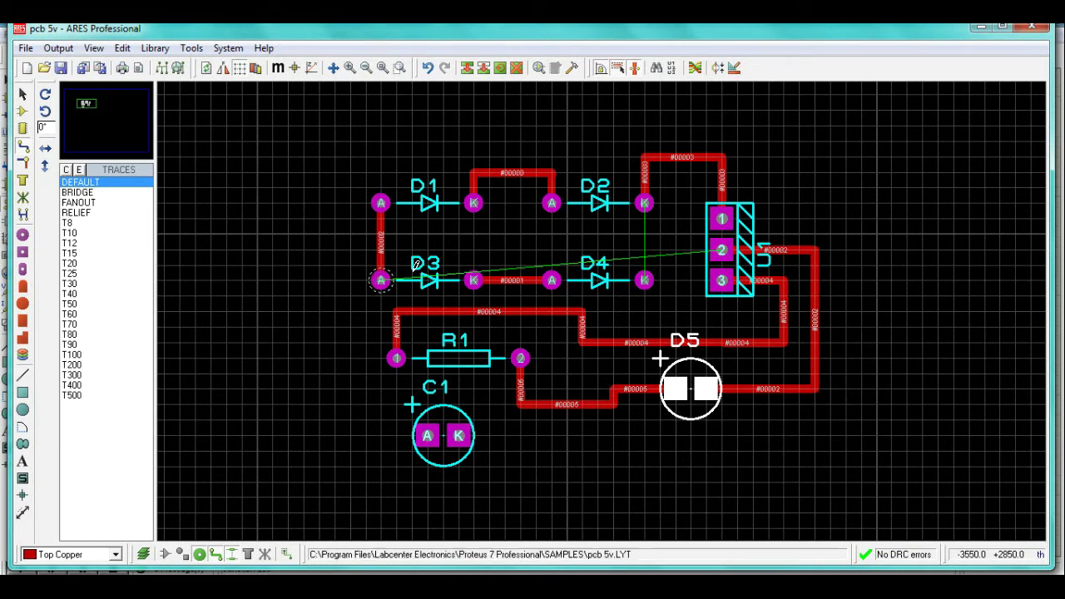
{"action": "left_click", "coordinate": [645, 203]}
On Bottom Copper, route D2's K to D4's K and U1 pin 2 to D3's A.
{"action": "key", "text": "space"}
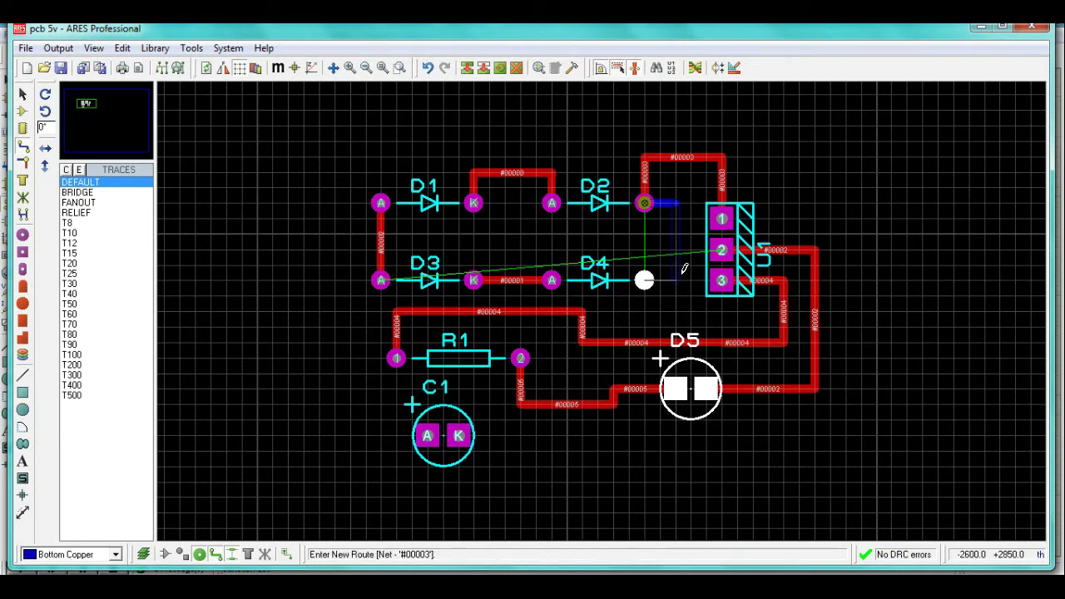
{"action": "left_click", "coordinate": [645, 280]}
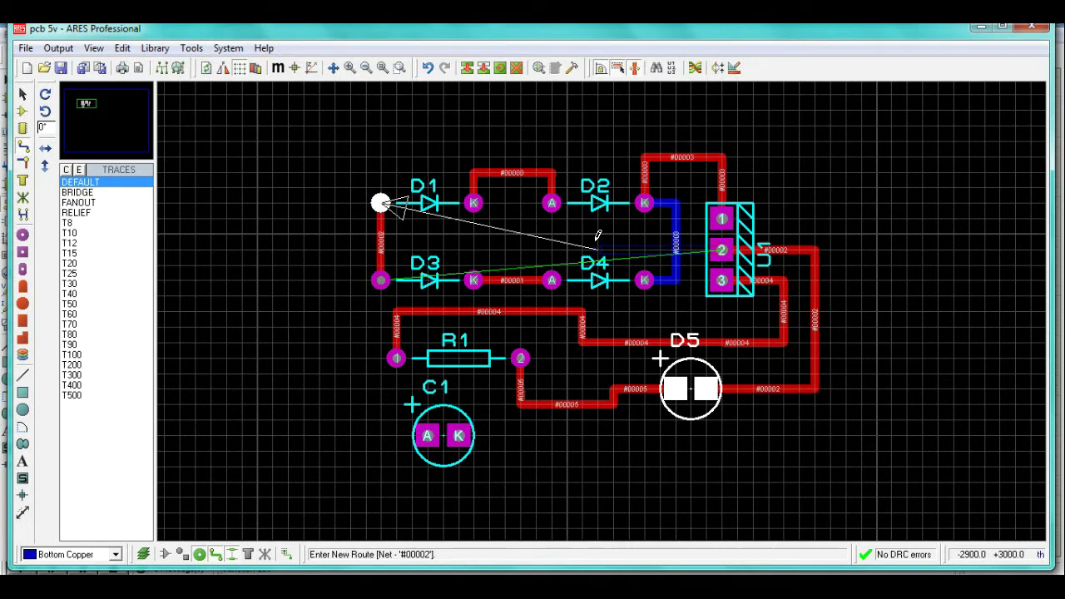
{"action": "left_click", "coordinate": [692, 323]}
{"action": "left_click", "coordinate": [629, 297]}
{"action": "left_click", "coordinate": [380, 281]}
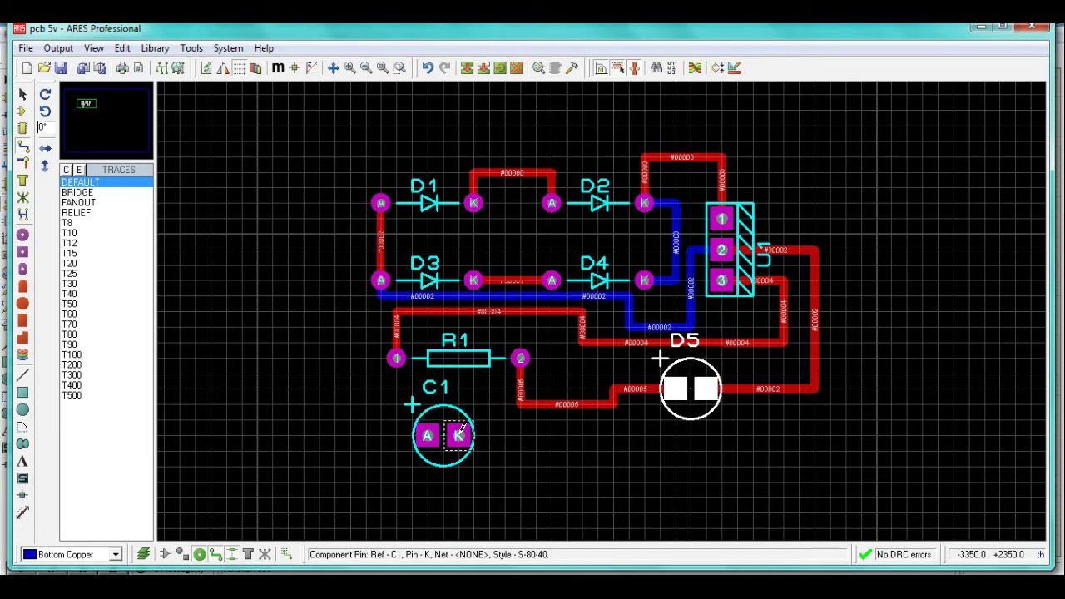
{"action": "left_click", "coordinate": [115, 554]}
{"action": "left_click", "coordinate": [83, 537]}
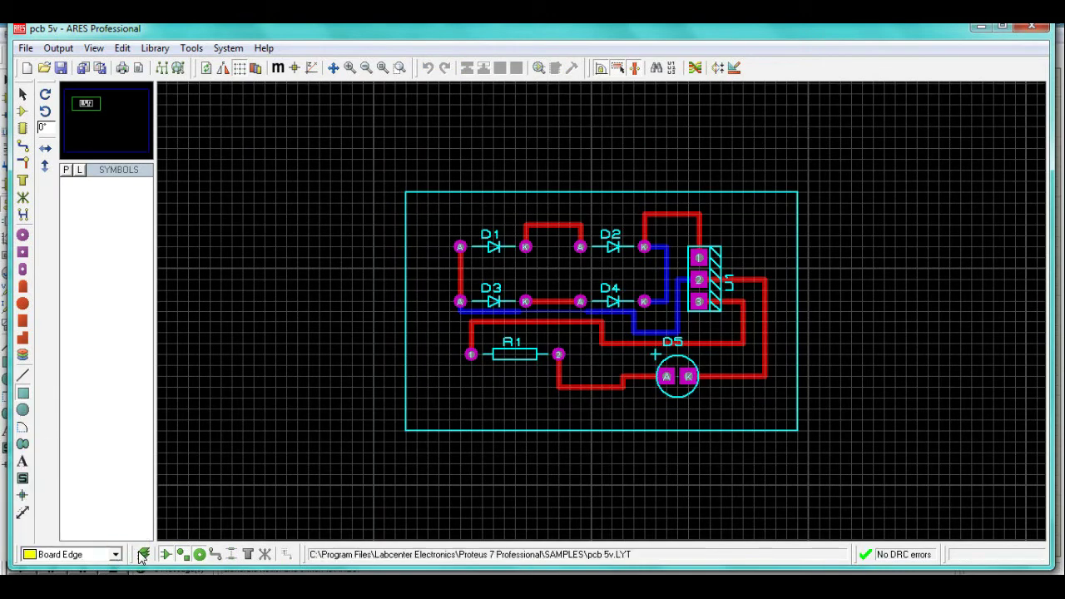
Draw nested rectangles around the circuit on Board Edge, Top Silk and Bottom Copper layers.
{"action": "mouse_move", "coordinate": [405, 182]}
{"action": "left_mouse_down"}
{"action": "mouse_move", "coordinate": [846, 311]}
{"action": "mouse_move", "coordinate": [809, 451]}
{"action": "left_mouse_up"}
{"action": "left_click", "coordinate": [115, 554]}
{"action": "left_click", "coordinate": [67, 440]}
{"action": "left_click_drag", "start_coordinate": [400, 176], "coordinate": [808, 413]}
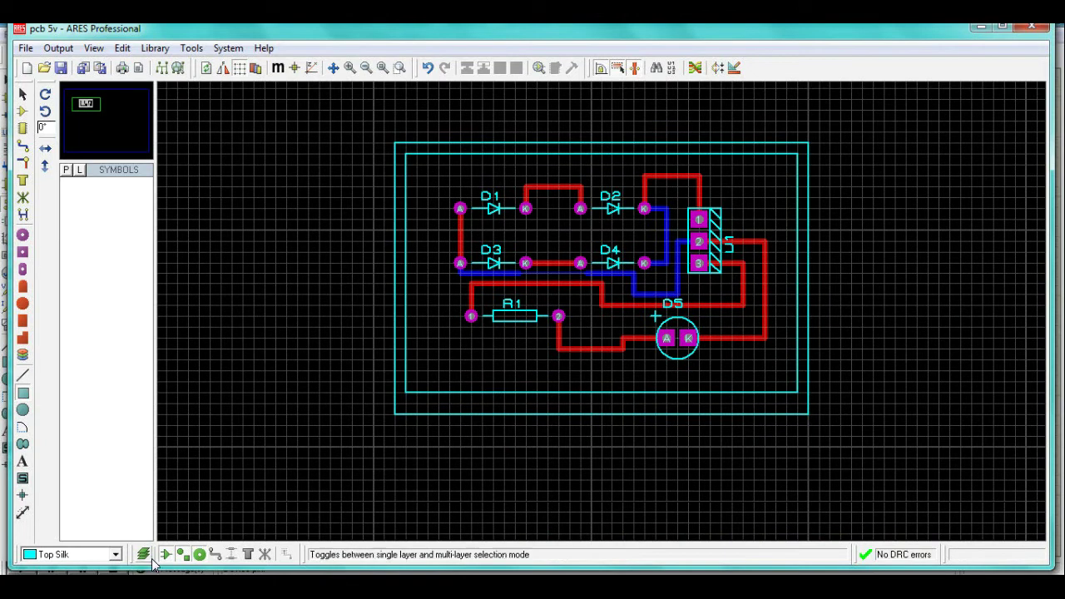
{"action": "left_click", "coordinate": [115, 554]}
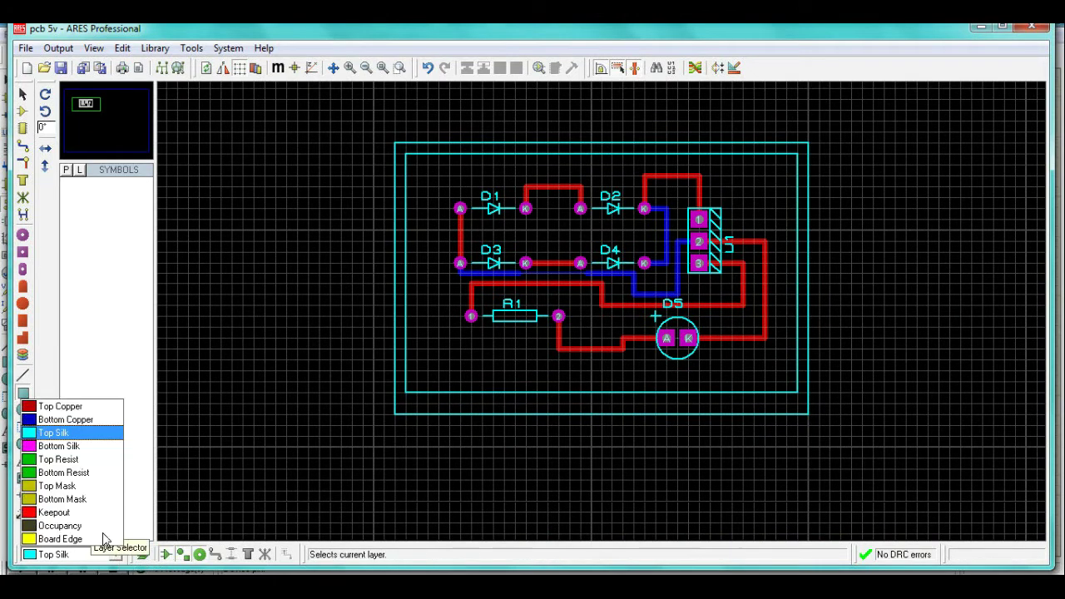
{"action": "left_click", "coordinate": [66, 420]}
{"action": "mouse_move", "coordinate": [409, 152]}
{"action": "left_mouse_down"}
{"action": "mouse_move", "coordinate": [657, 285]}
{"action": "mouse_move", "coordinate": [787, 383]}
{"action": "left_mouse_up"}
Start a 2D graphics text label reading '5v power supply board by robotronics'.
{"action": "left_click", "coordinate": [58, 47]}
{"action": "left_click", "coordinate": [139, 314]}
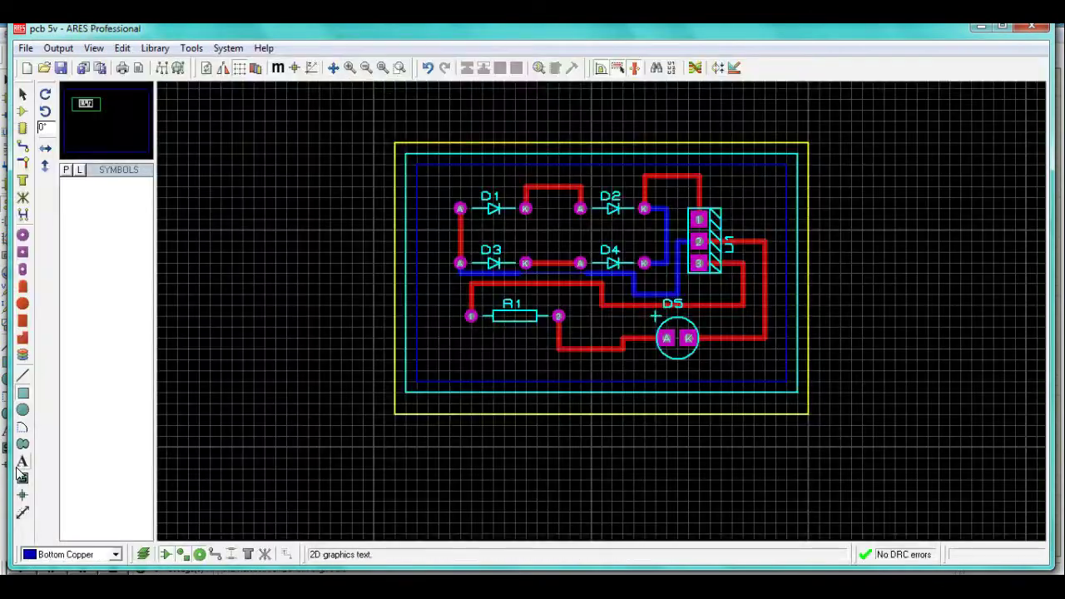
{"action": "left_click", "coordinate": [336, 391]}
{"action": "type", "text": "5v power supply board by robotronics"}
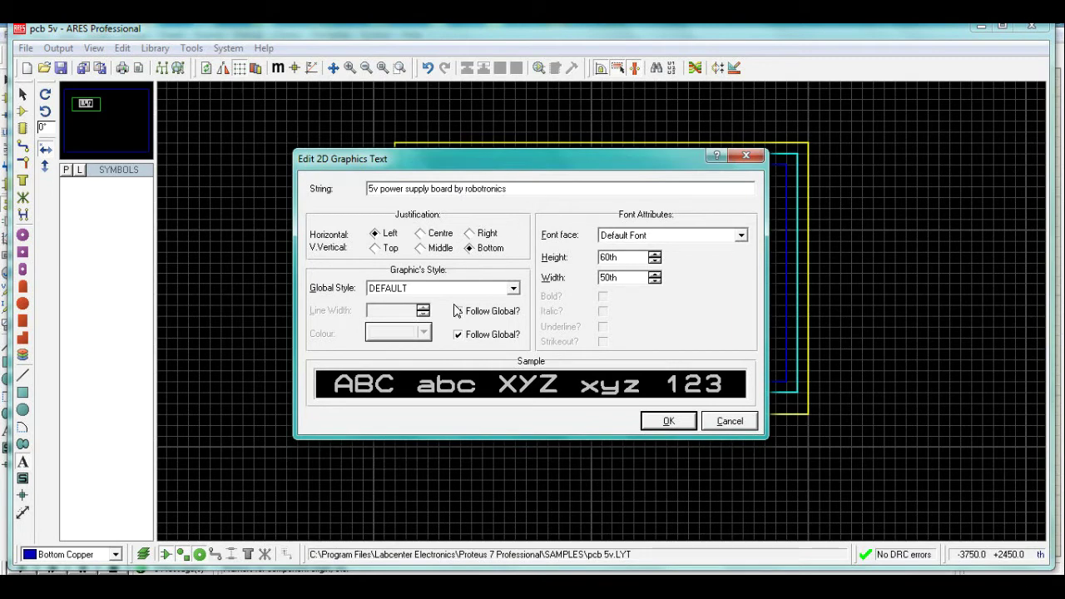
Confirm the text label with the DEFAULT graphics style.
{"action": "left_click", "coordinate": [513, 288]}
{"action": "left_click", "coordinate": [516, 291]}
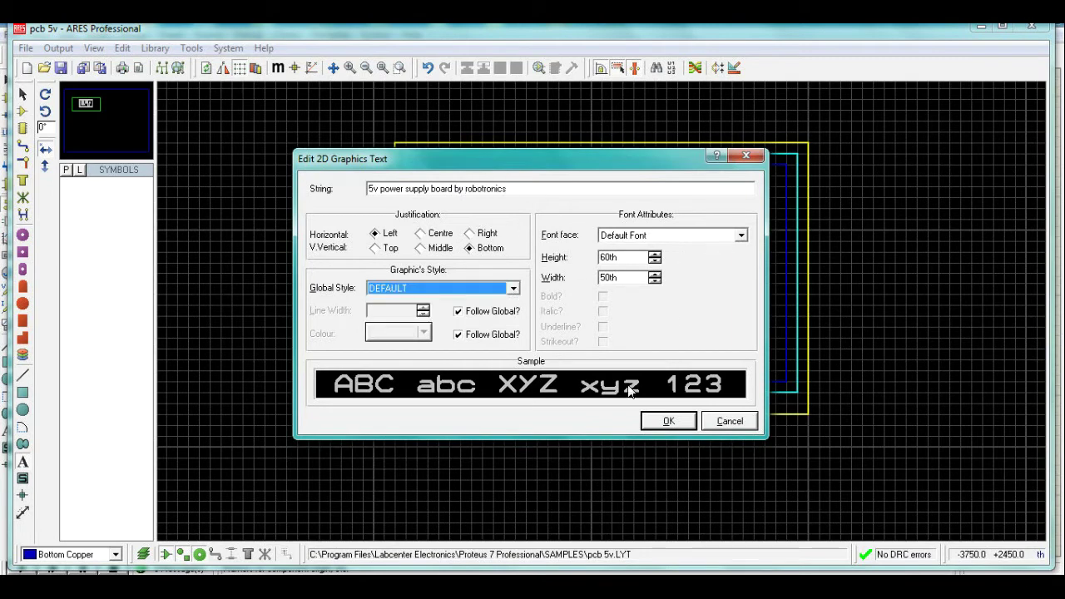
{"action": "left_click", "coordinate": [669, 421]}
{"action": "left_click", "coordinate": [530, 325]}
{"action": "left_click", "coordinate": [747, 157]}
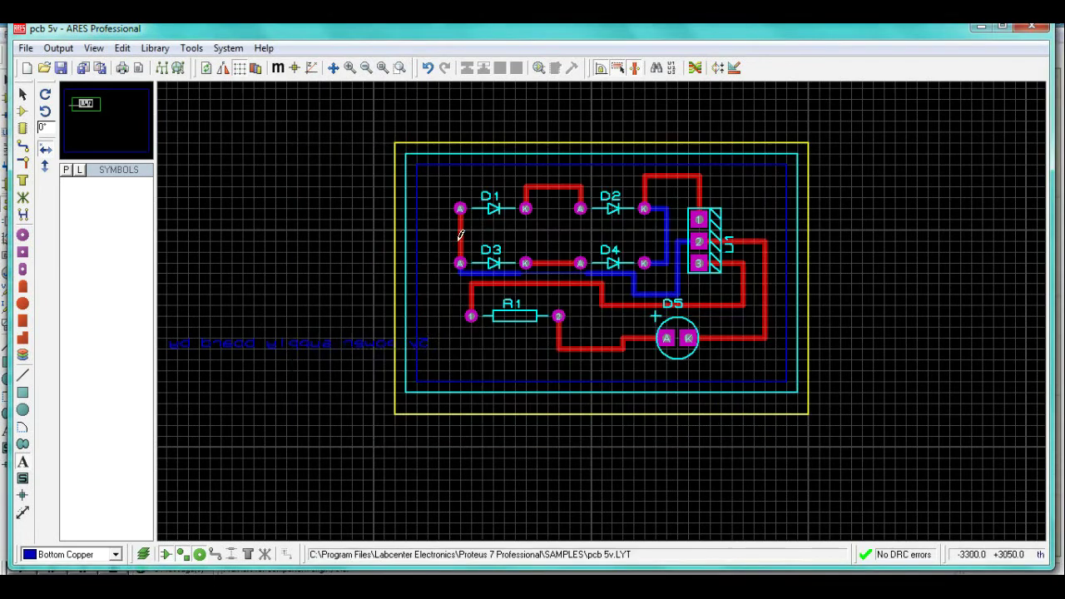
Drag the mirrored label to sit along the board's bottom edge.
{"action": "right_click", "coordinate": [306, 342]}
{"action": "left_click", "coordinate": [359, 349]}
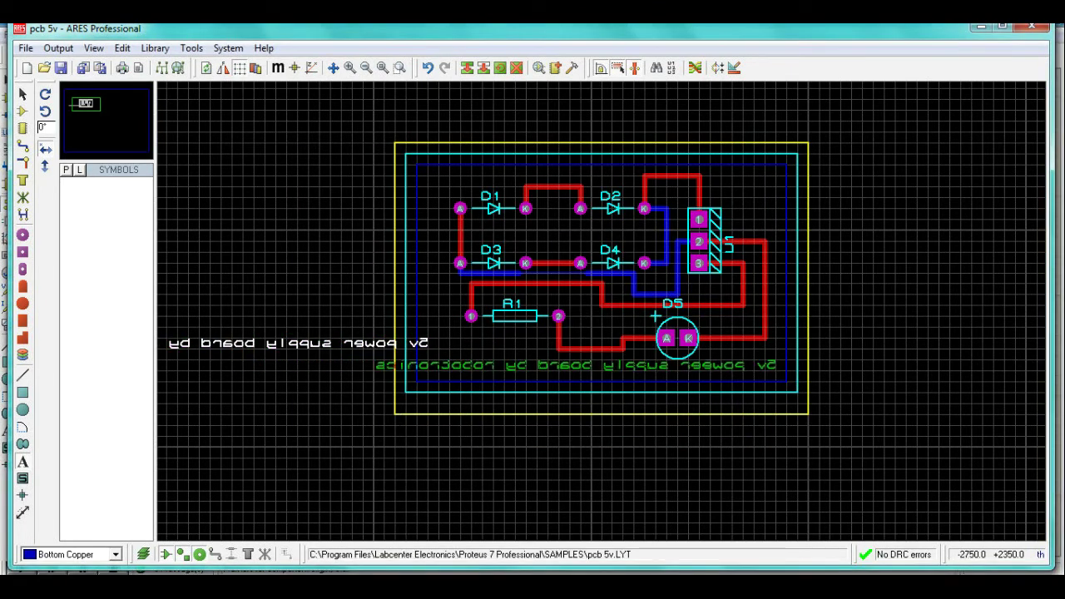
{"action": "left_click", "coordinate": [602, 397]}
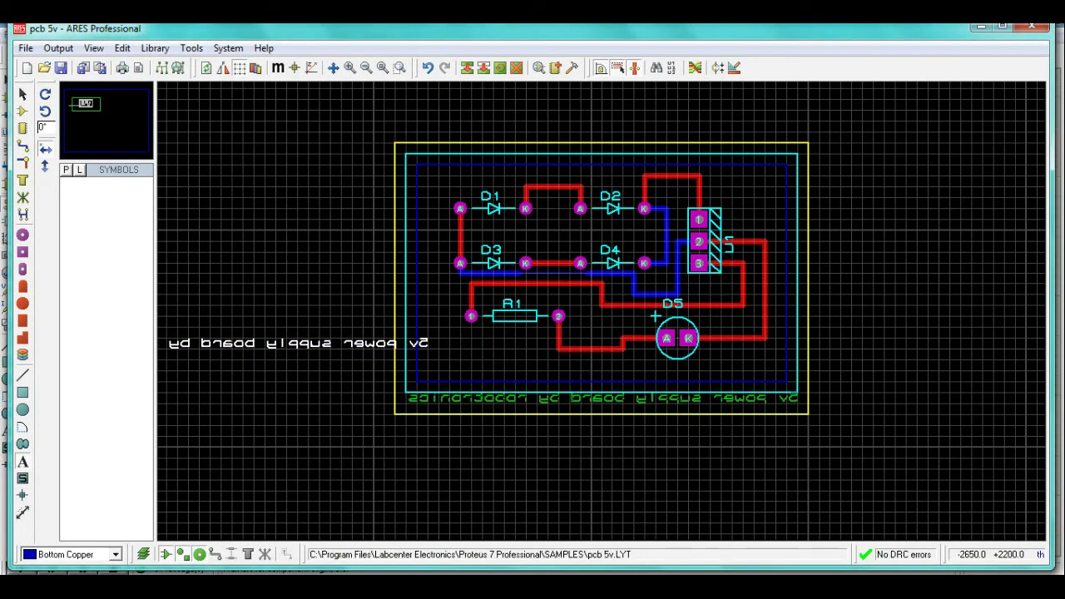
{"action": "left_click", "coordinate": [441, 332]}
{"action": "left_click", "coordinate": [58, 48]}
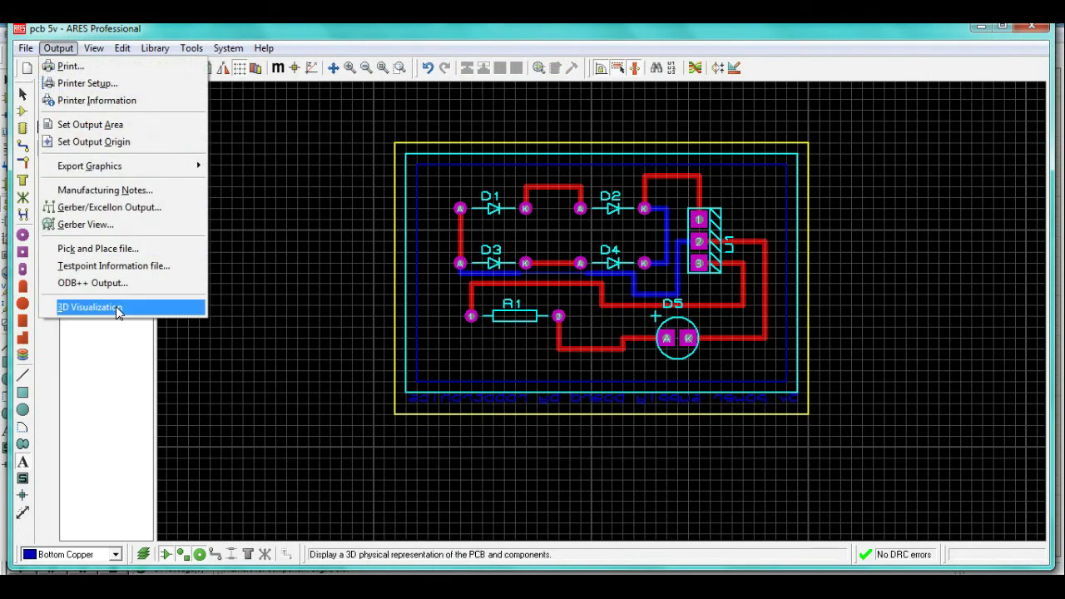
Inspect the board in 3D Visualization from several angles, then close it.
{"action": "left_click", "coordinate": [119, 309]}
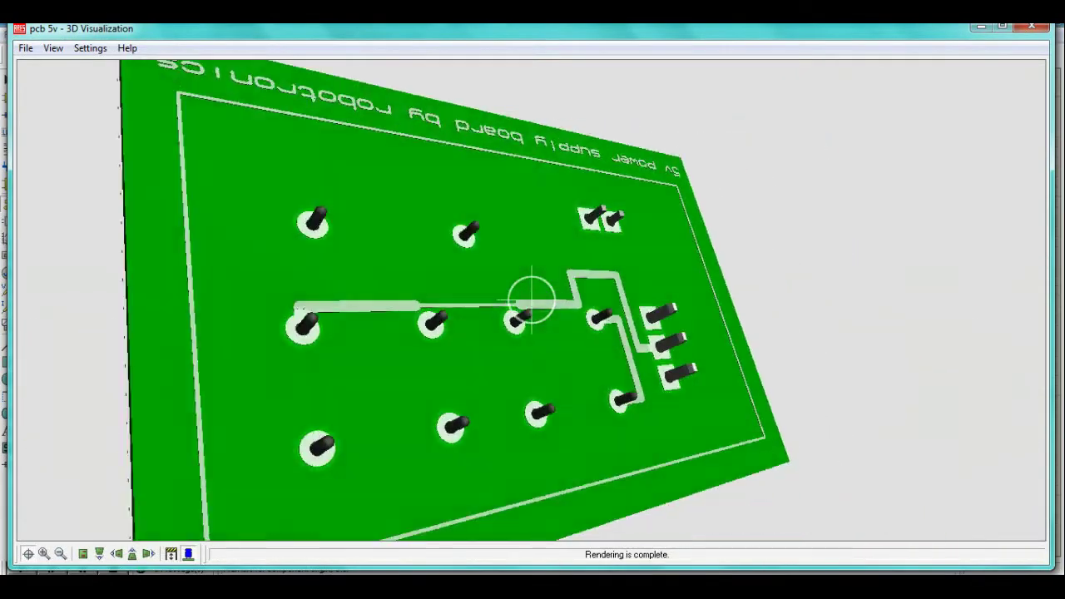
{"action": "middle_click_drag", "start_coordinate": [531, 299], "coordinate": [531, 299]}
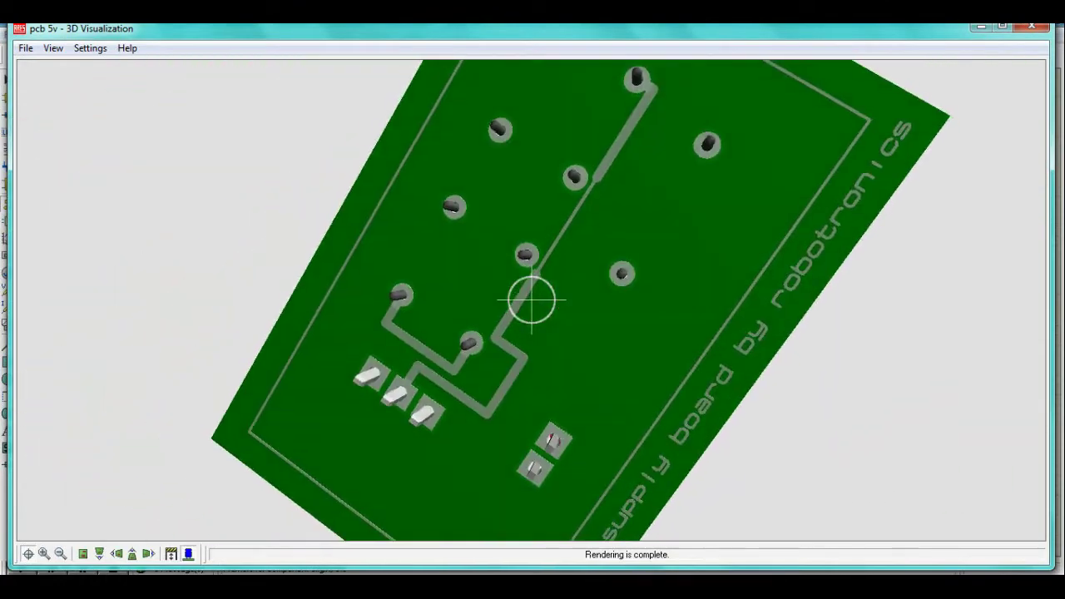
{"action": "middle_click", "coordinate": [531, 300]}
{"action": "left_click", "coordinate": [59, 554]}
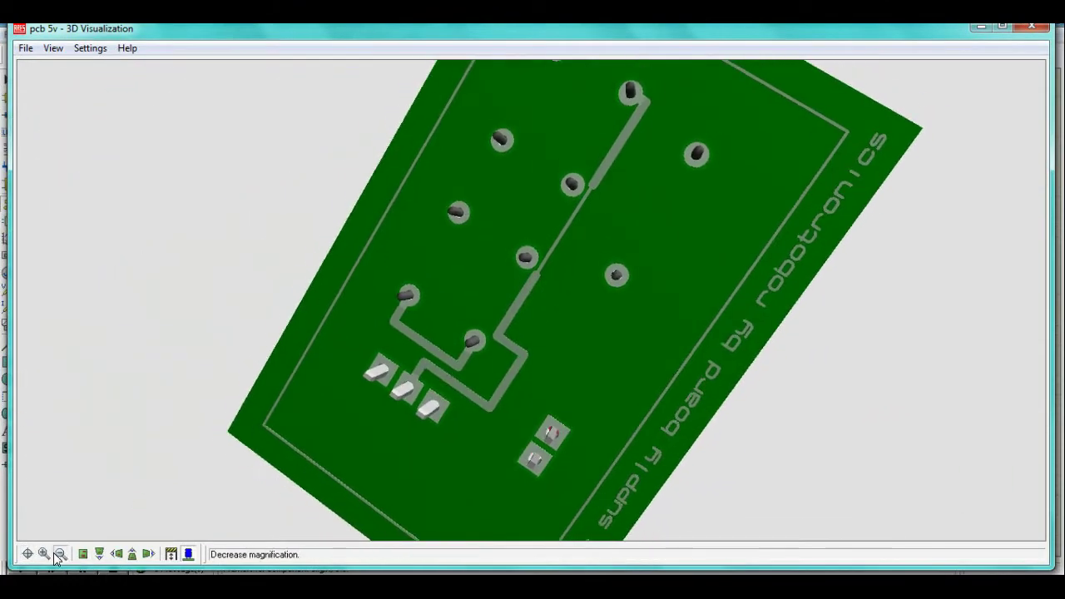
{"action": "middle_click_drag", "start_coordinate": [690, 238], "coordinate": [665, 250]}
{"action": "middle_click_drag", "start_coordinate": [531, 299], "coordinate": [531, 299]}
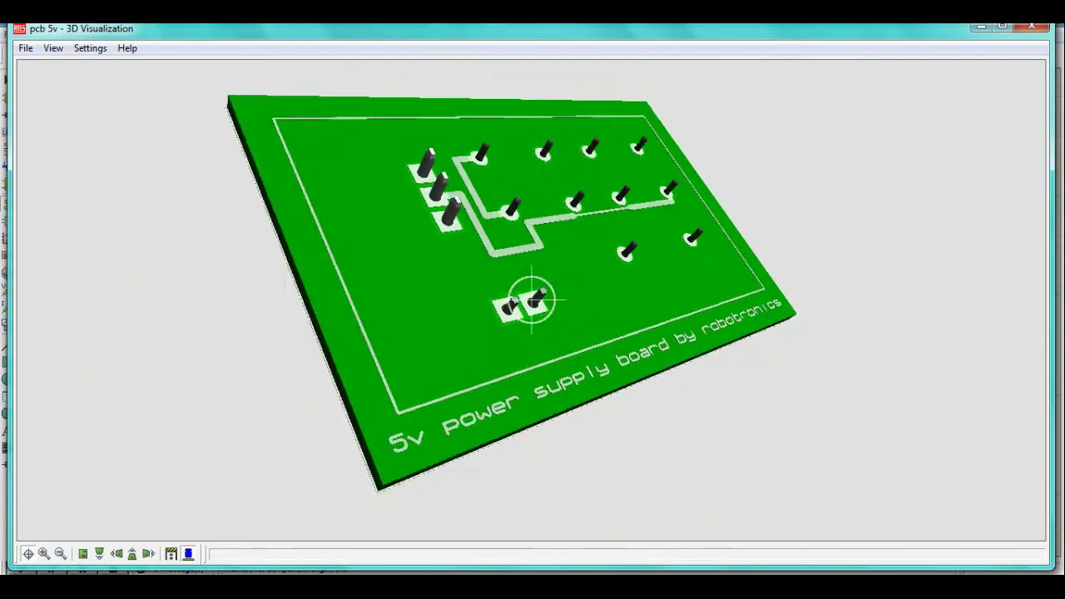
{"action": "middle_click", "coordinate": [533, 304]}
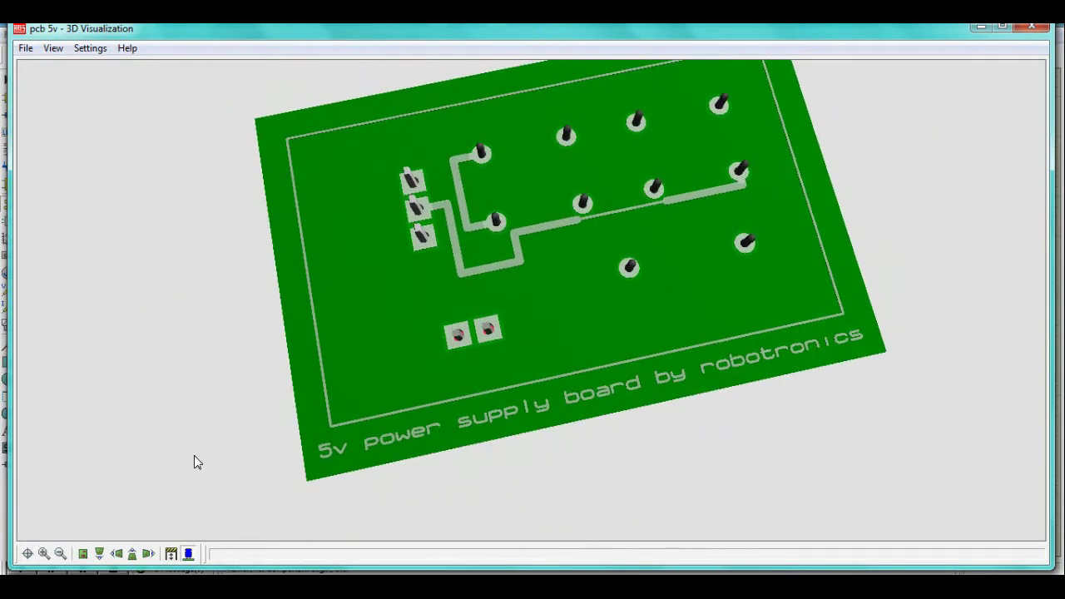
{"action": "left_click", "coordinate": [1038, 30]}
Export the layout to pcb 5v.PDF without Top Silk and view it in Acrobat.
{"action": "left_click", "coordinate": [58, 47]}
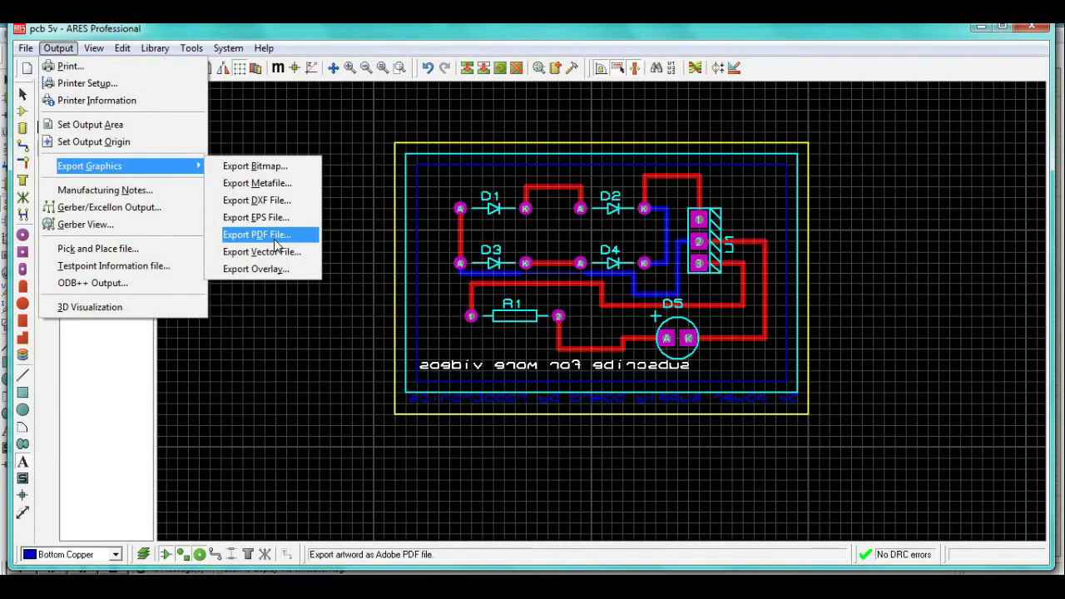
{"action": "left_click", "coordinate": [265, 233]}
{"action": "left_click", "coordinate": [342, 302]}
{"action": "left_click", "coordinate": [478, 315]}
{"action": "left_click", "coordinate": [645, 381]}
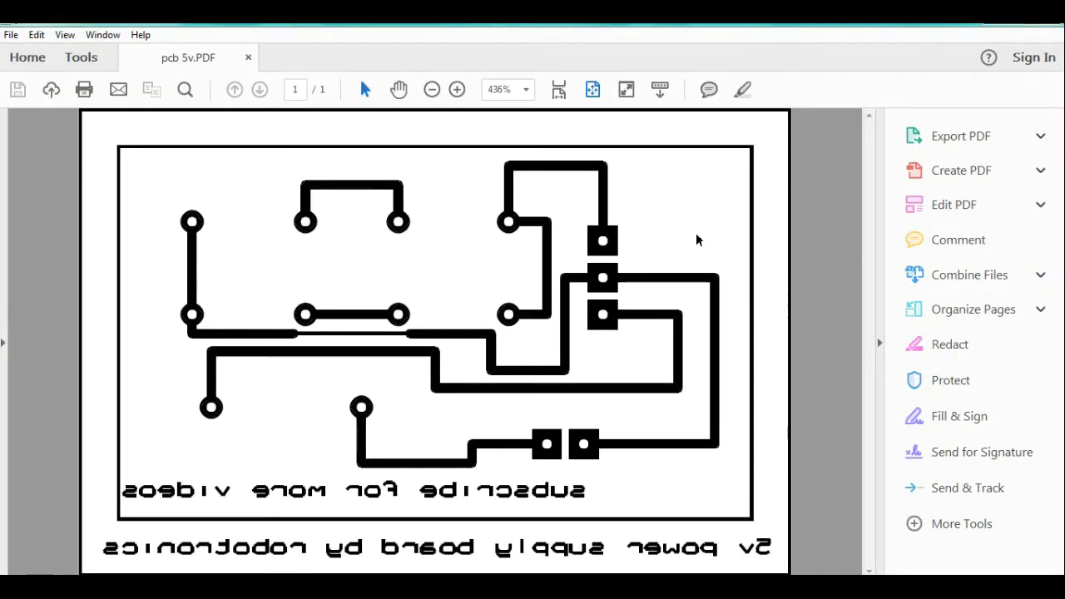
{"action": "left_click", "coordinate": [456, 89]}
{"action": "left_click", "coordinate": [431, 89]}
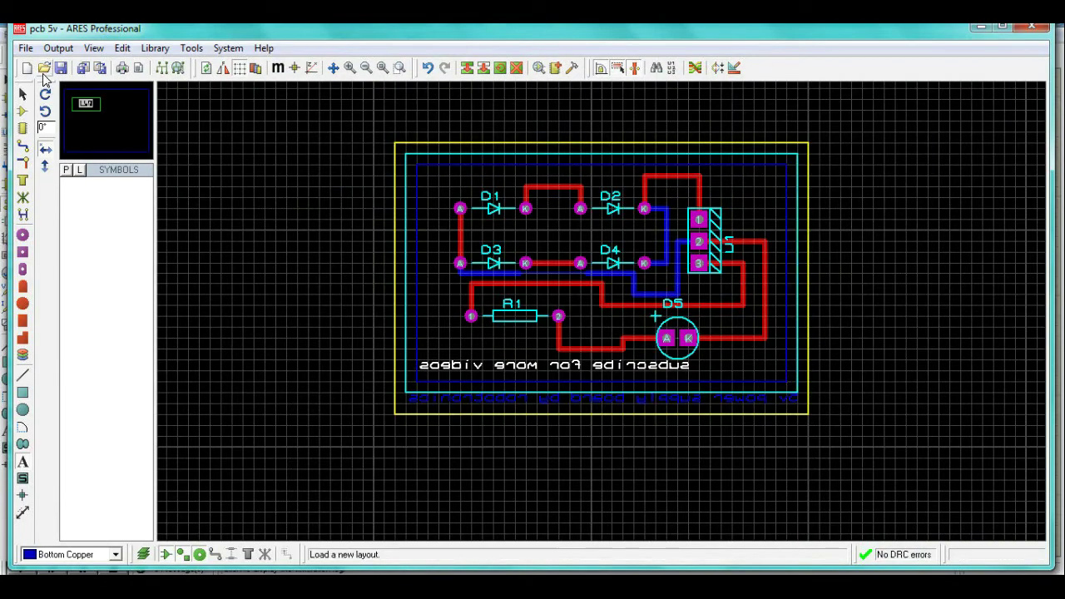
{"action": "left_click", "coordinate": [59, 48]}
Reopen 3D Visualization, turn on Show Components and orbit to a top-down angle.
{"action": "left_click", "coordinate": [91, 309]}
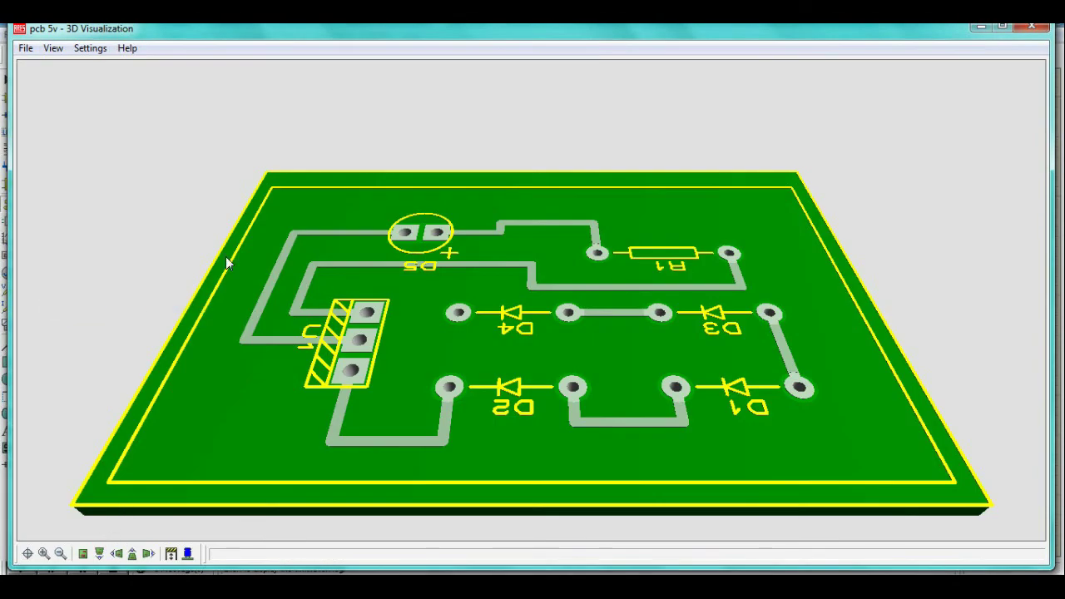
{"action": "left_click", "coordinate": [26, 48]}
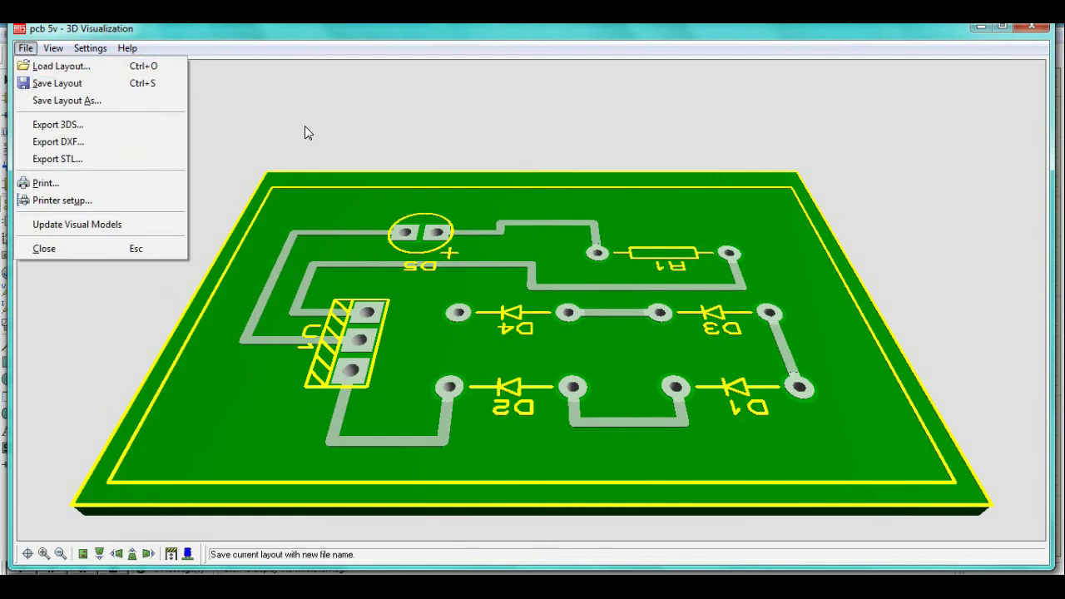
{"action": "left_click", "coordinate": [463, 142]}
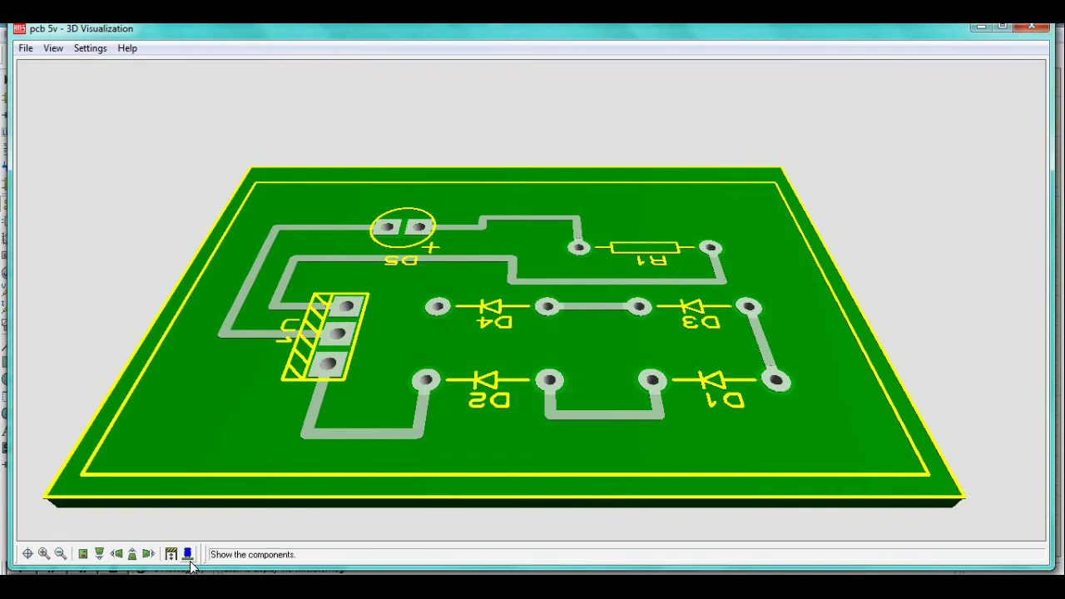
{"action": "left_click", "coordinate": [188, 553]}
{"action": "middle_click", "coordinate": [486, 425]}
{"action": "middle_click", "coordinate": [531, 298]}
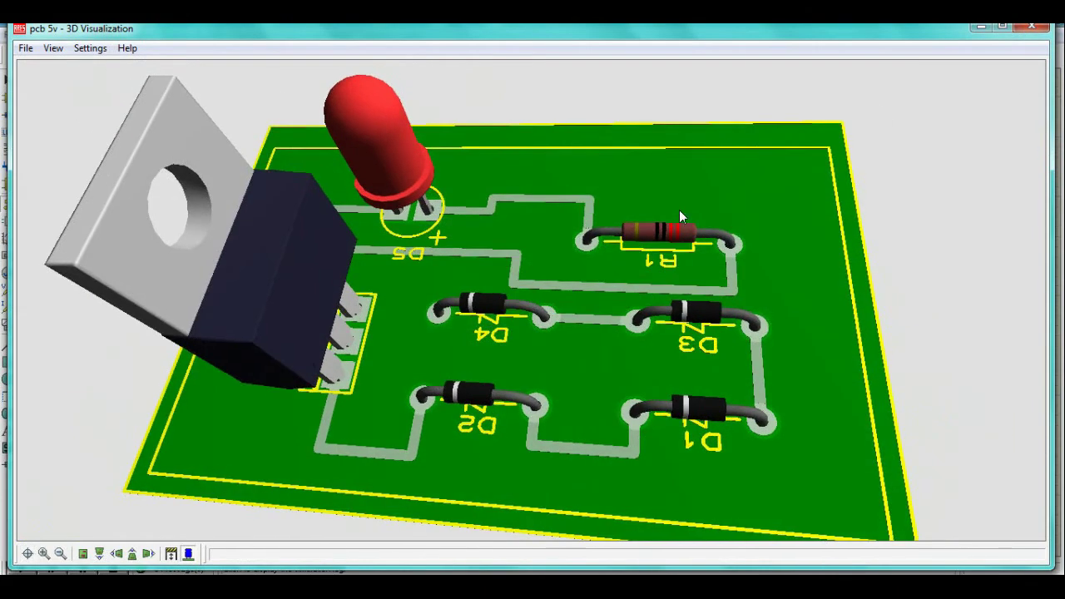
View the populated board from the front, side, left, top and underside.
{"action": "left_click", "coordinate": [99, 553]}
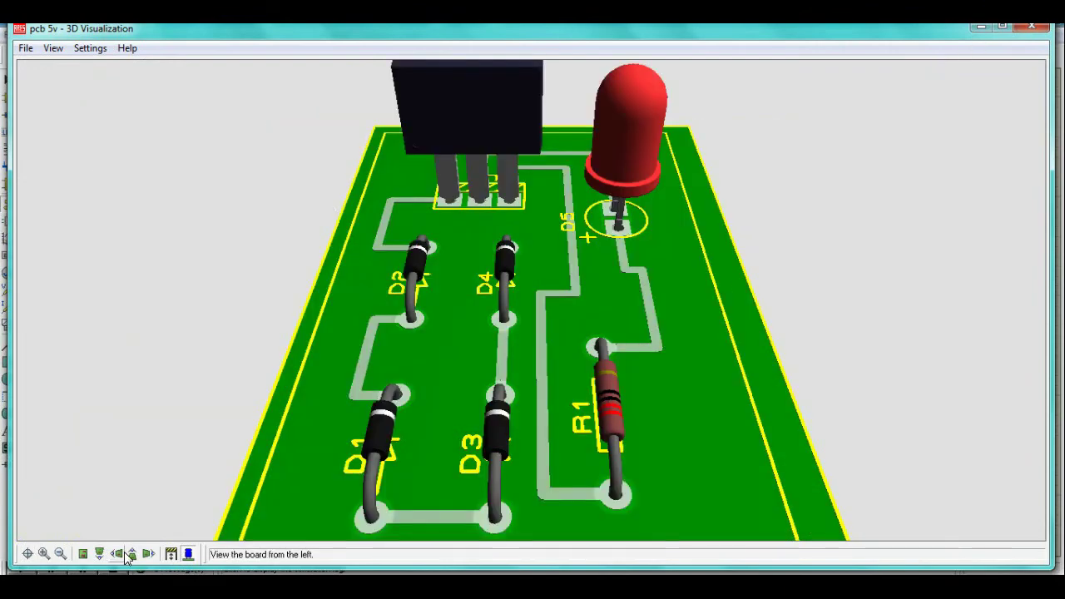
{"action": "left_click", "coordinate": [148, 553]}
{"action": "left_click", "coordinate": [123, 553]}
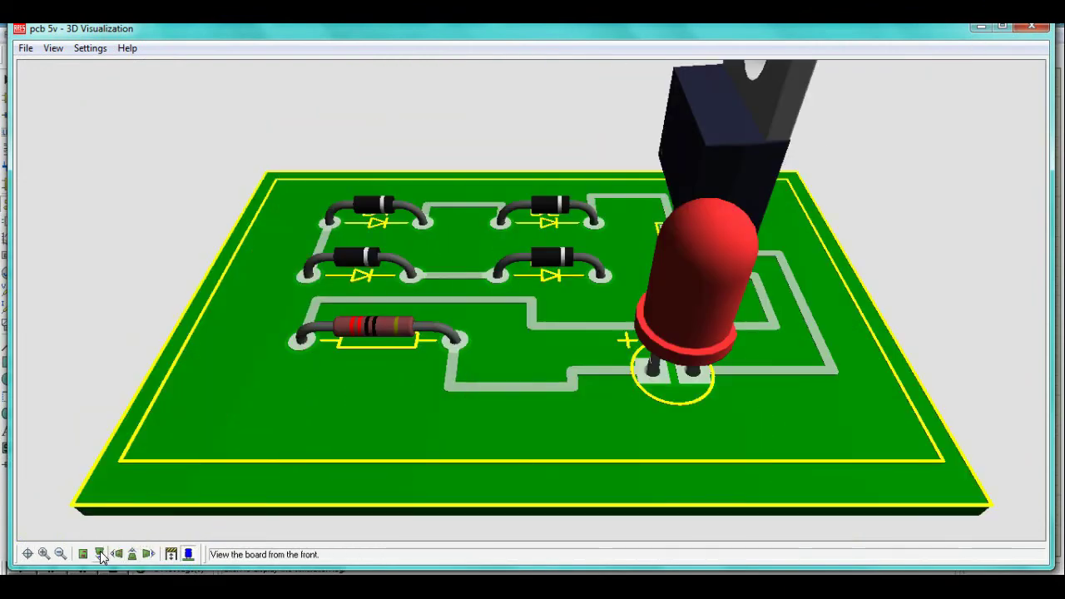
{"action": "left_click", "coordinate": [82, 553]}
{"action": "left_click", "coordinate": [27, 553]}
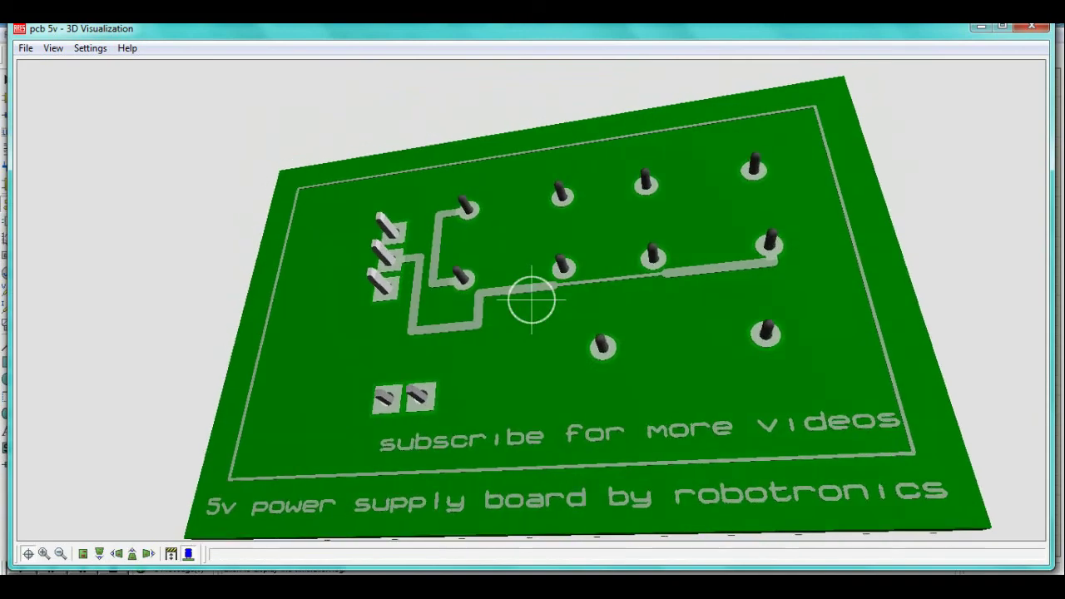